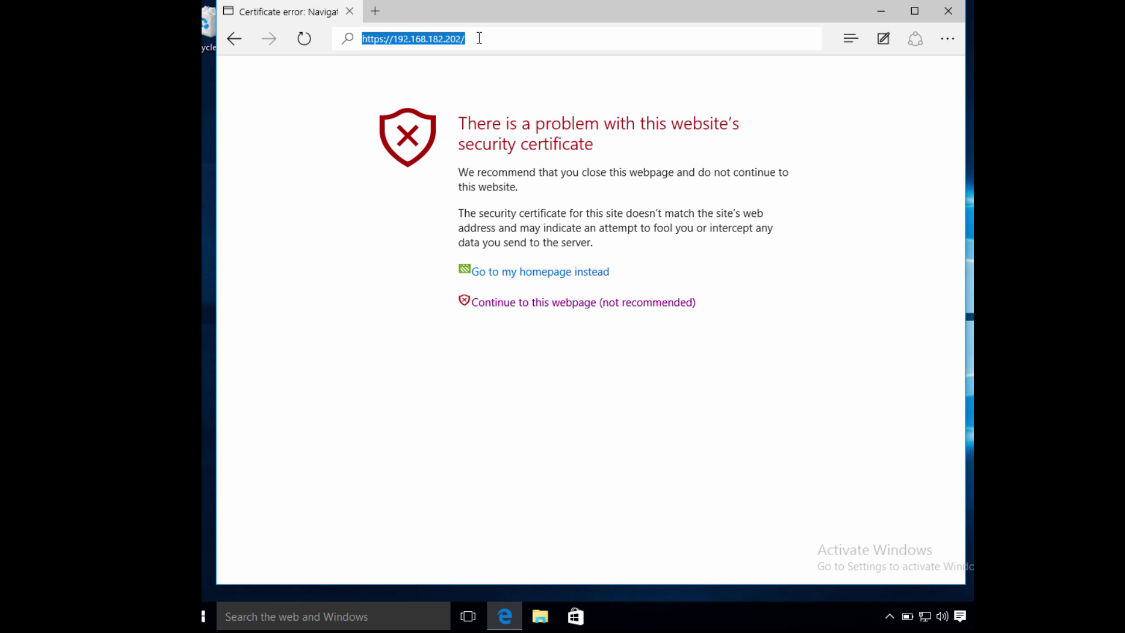
click(479, 38)
drag(460, 38, 382, 31)
click(498, 39)
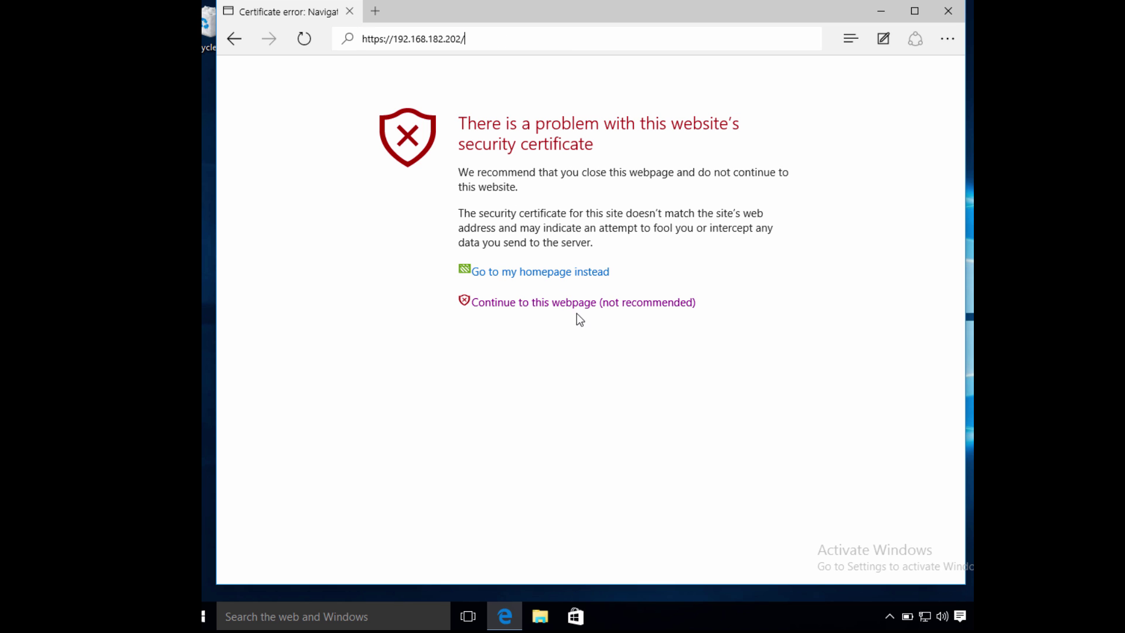
click(616, 309)
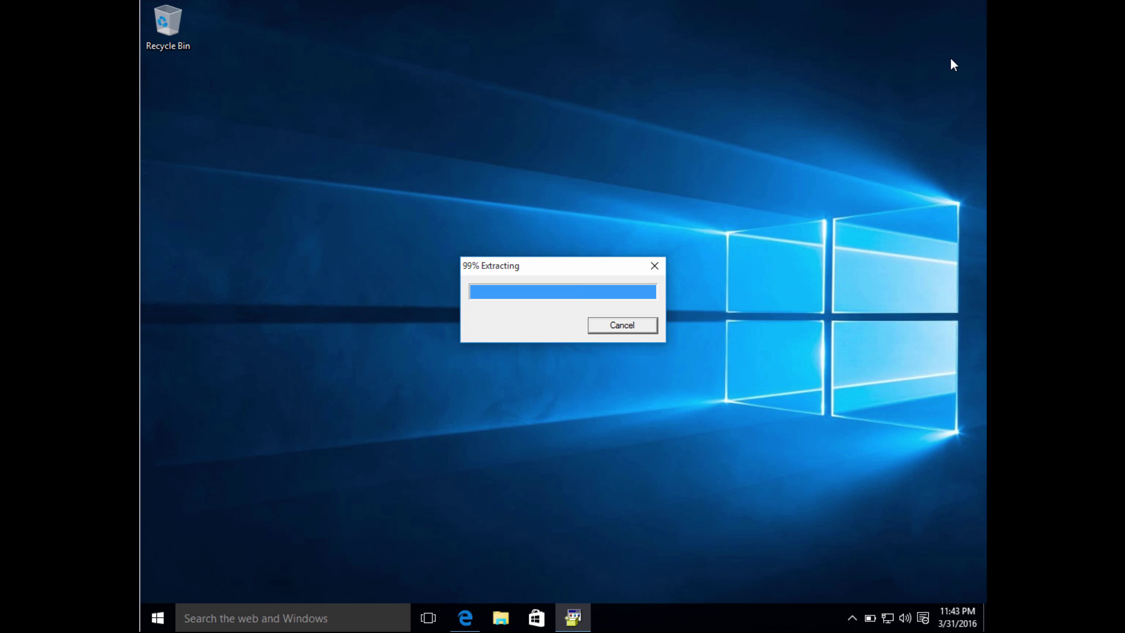
Step: Install vSphere Client 6.0 with the chosen language, closing Windows Features once it finishes
click(591, 338)
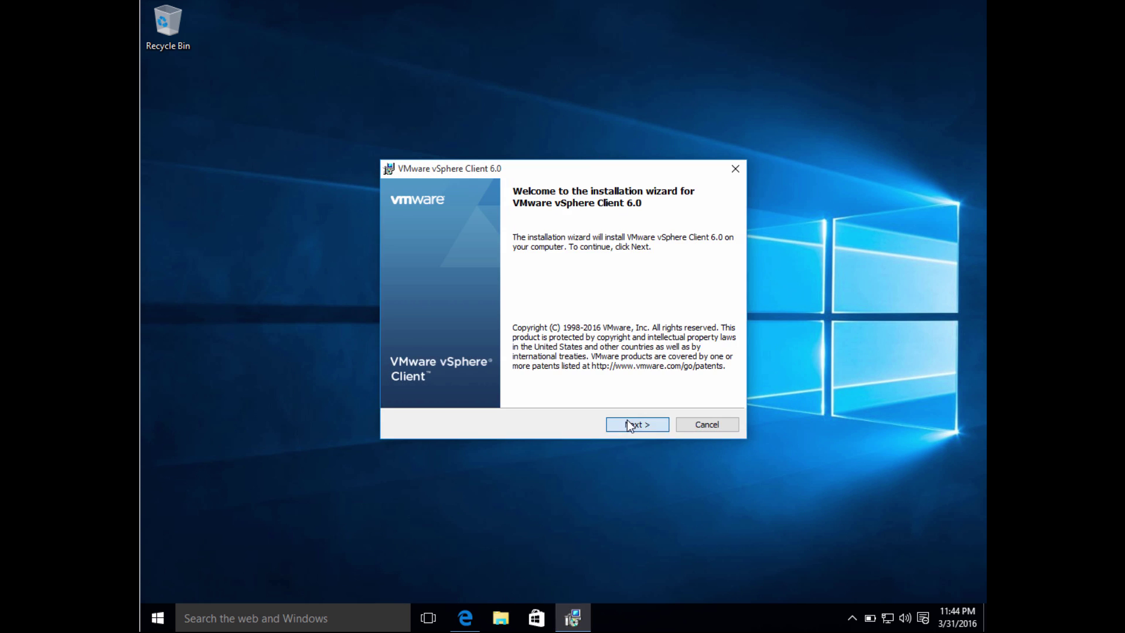
click(629, 423)
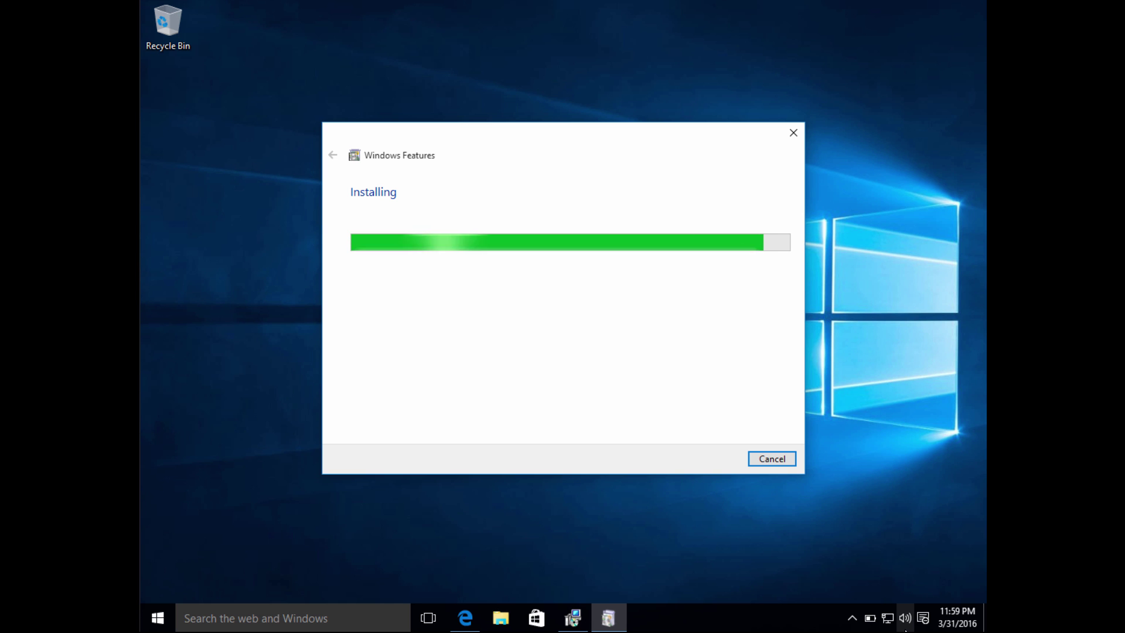
click(786, 461)
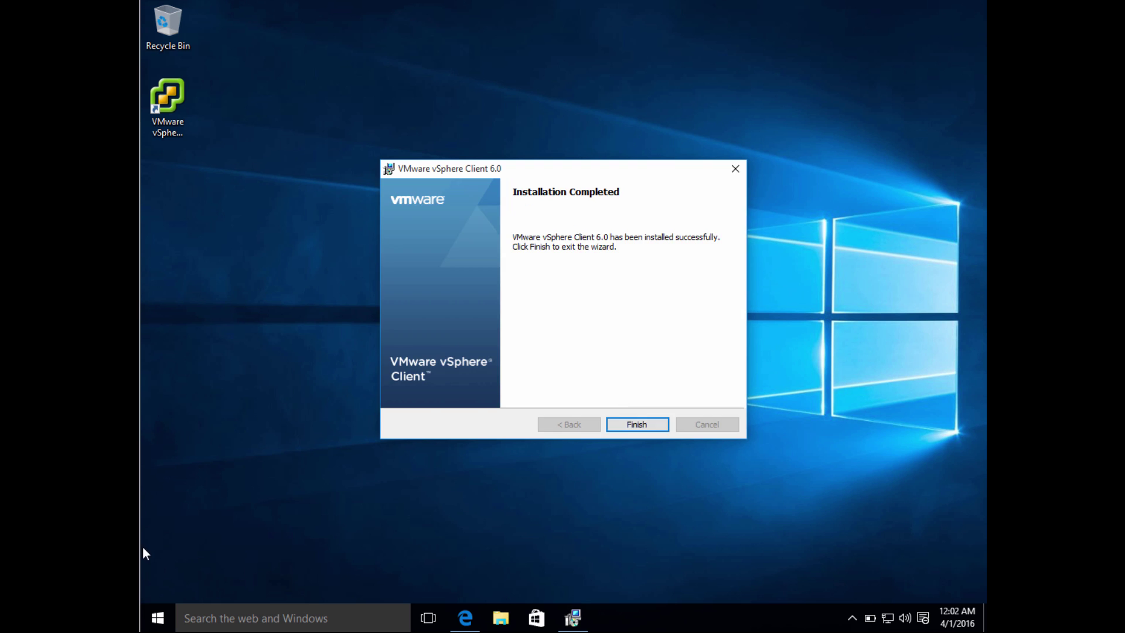
Step: Log in to host 192.168.182.202 as root with the account password
click(637, 425)
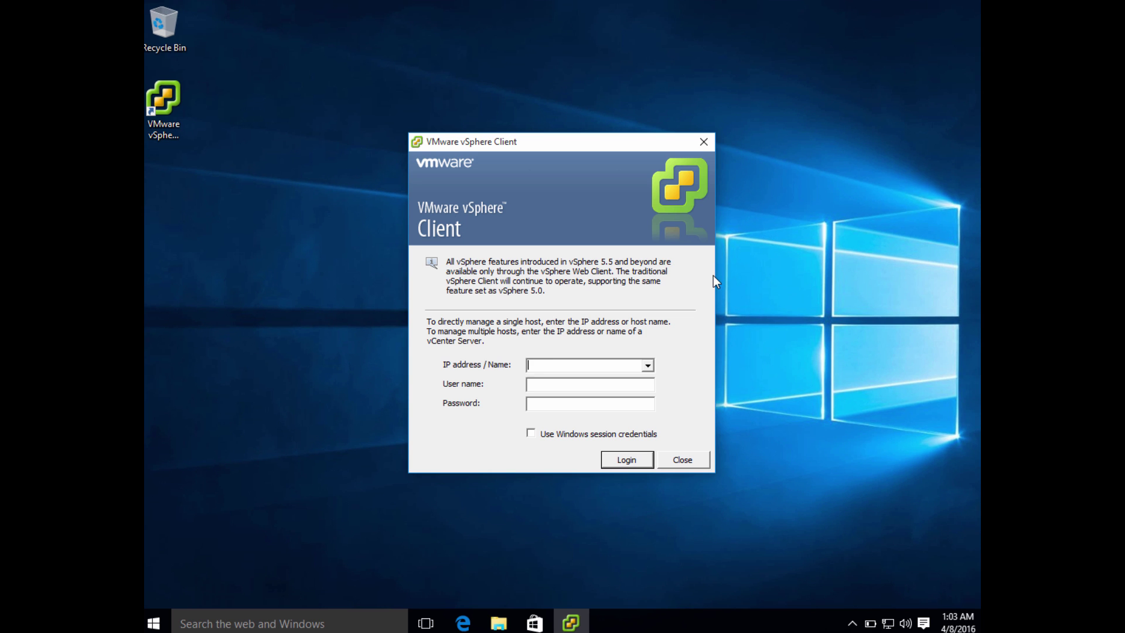
text(192.)
text(168.182)
text(.202)
text(root)
key(Tab)
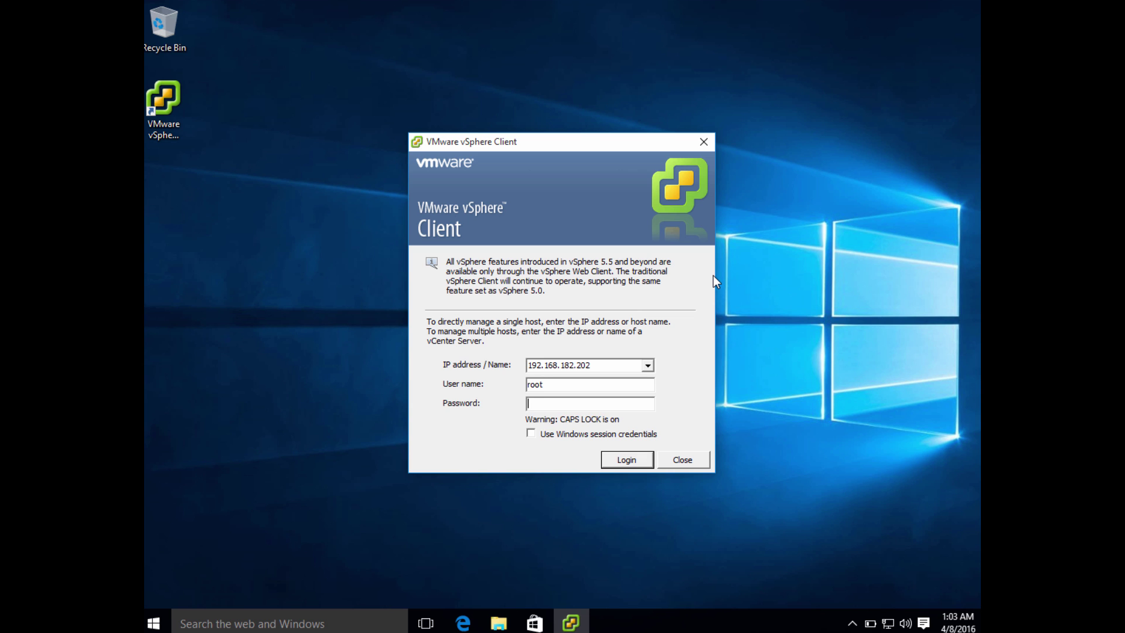
key(Tab)
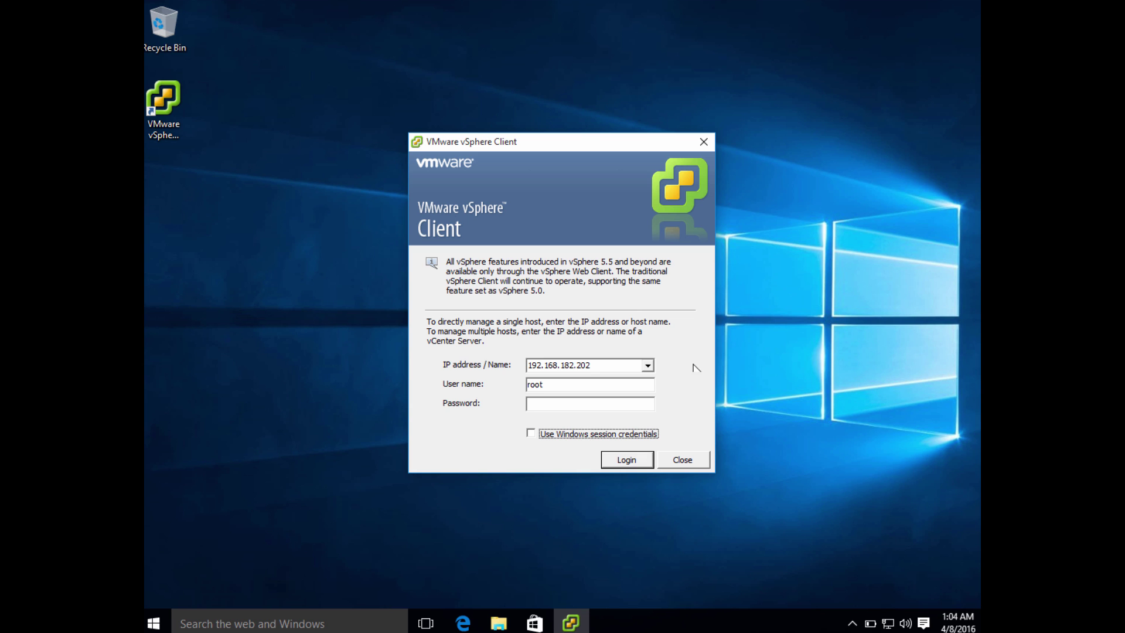
click(594, 404)
text(********)
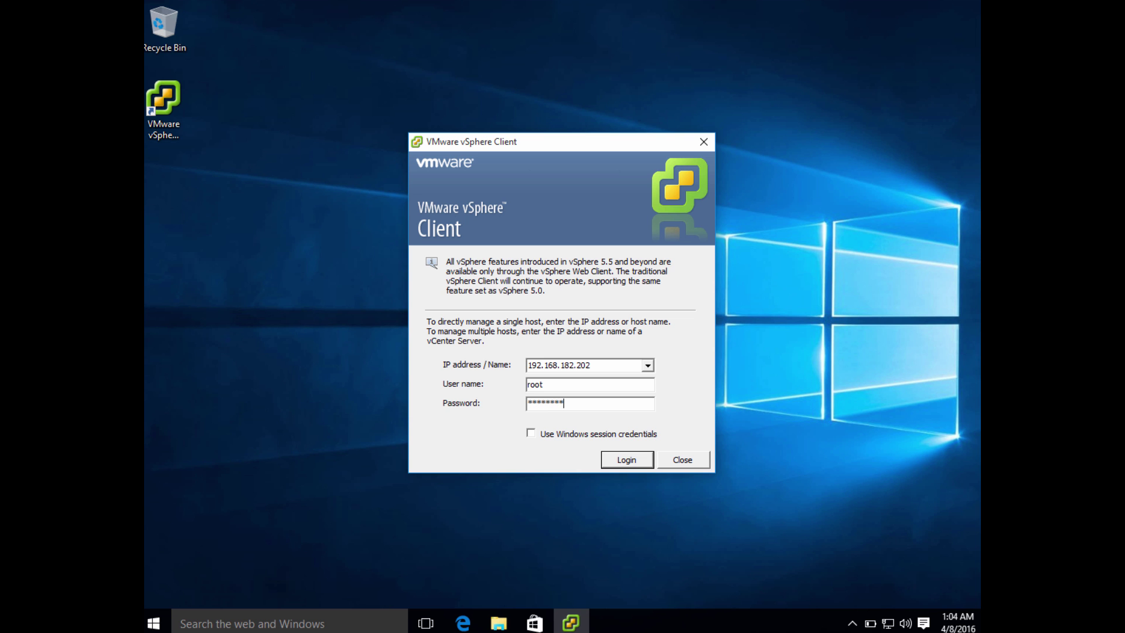
key(Return)
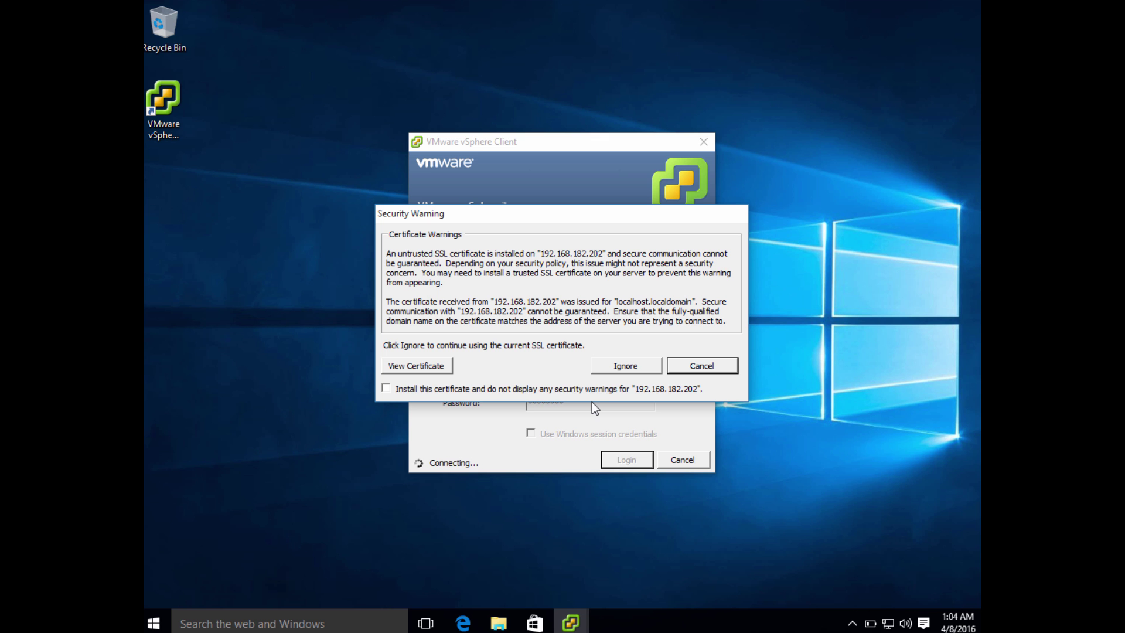
Step: Ignore the untrusted-certificate warning so the connection reaches the Home page
click(651, 365)
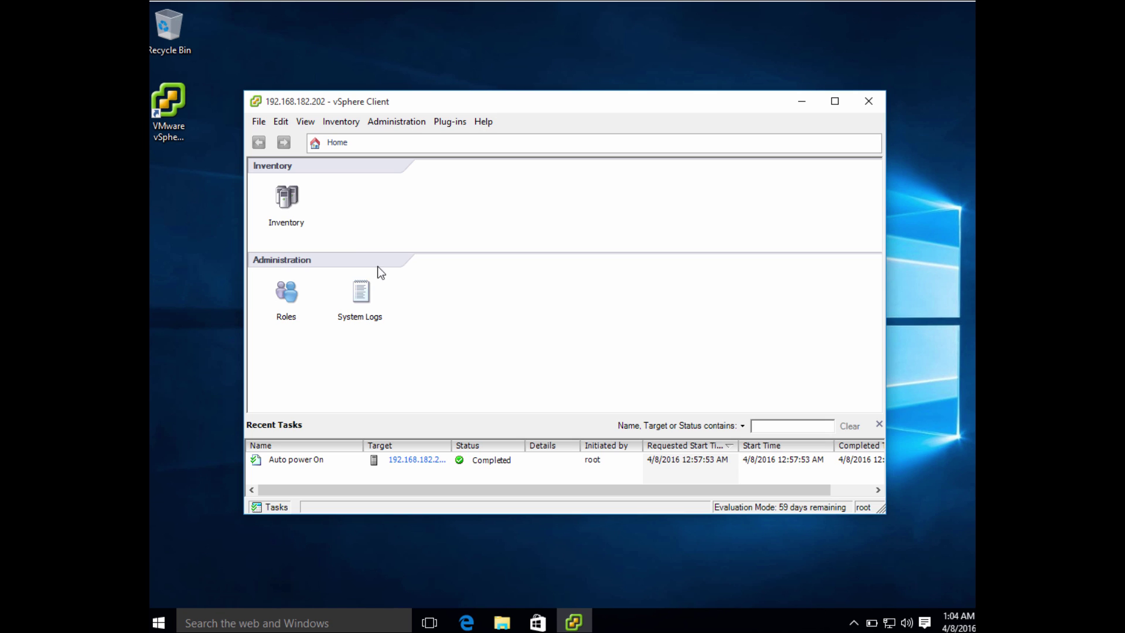
Step: Open the inventory in an enlarged window and show host 192.168.182.202's Configuration tab
click(287, 197)
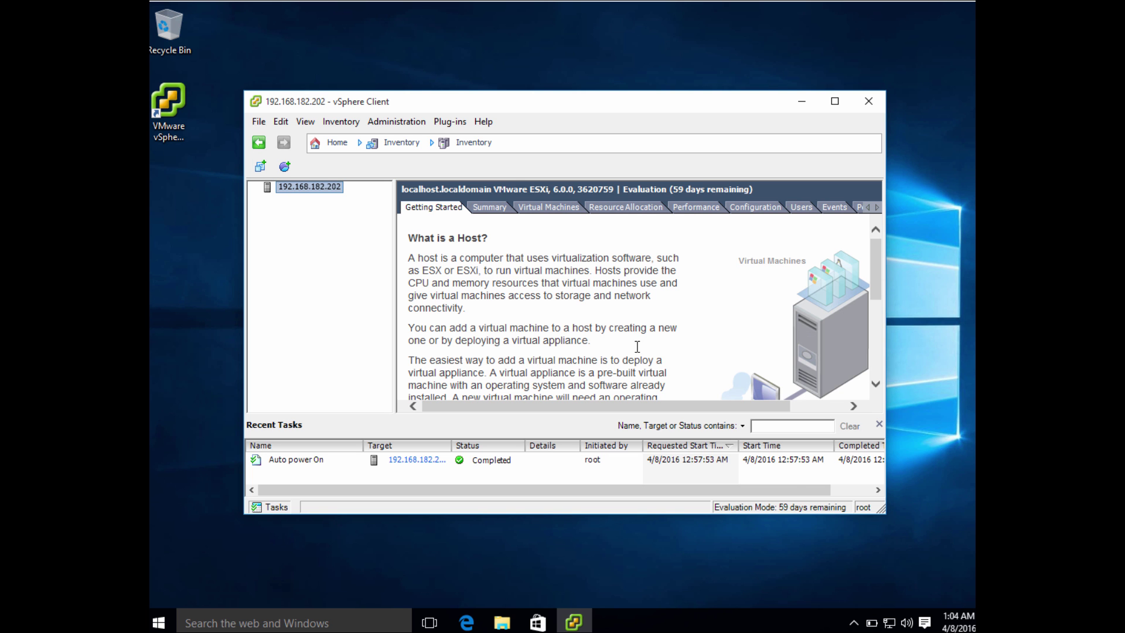
drag(883, 511, 948, 589)
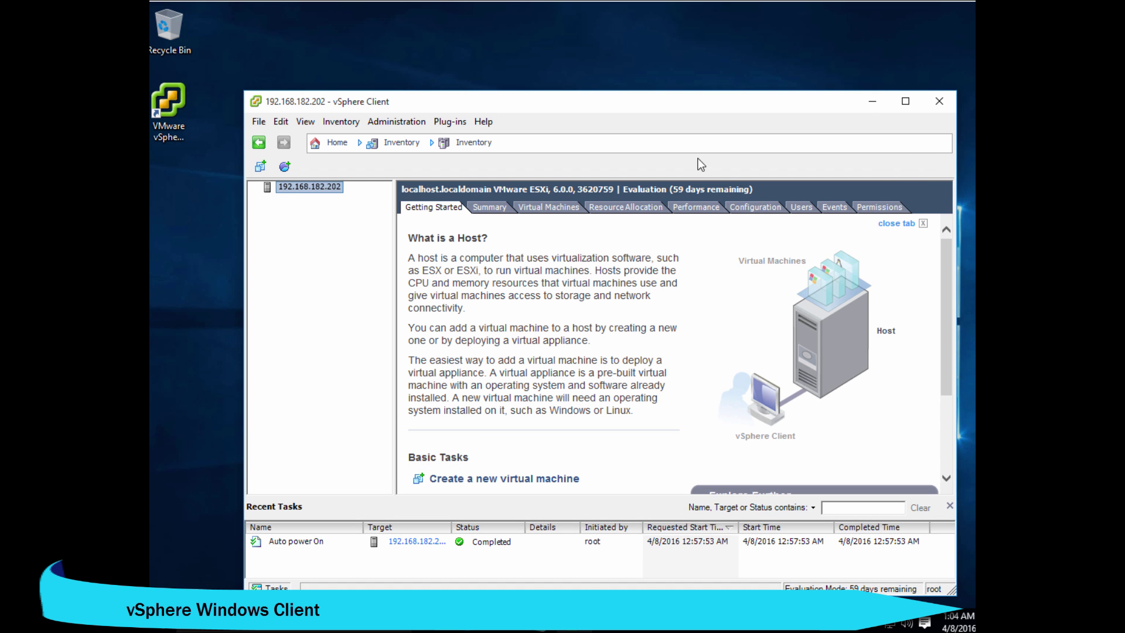
drag(648, 104, 596, 35)
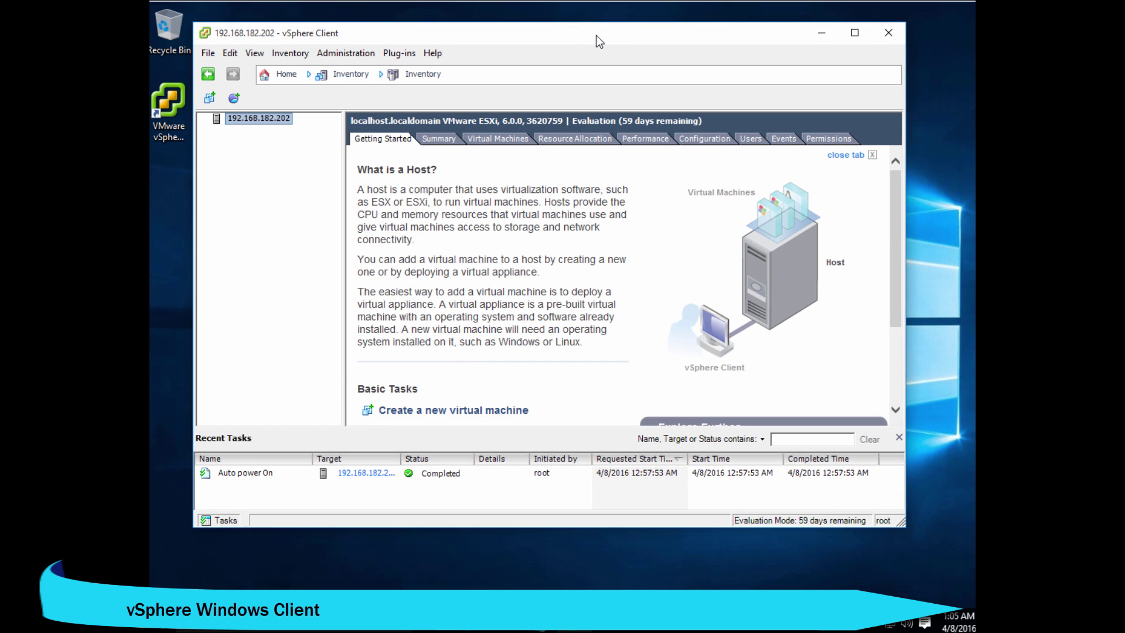
drag(903, 524, 953, 588)
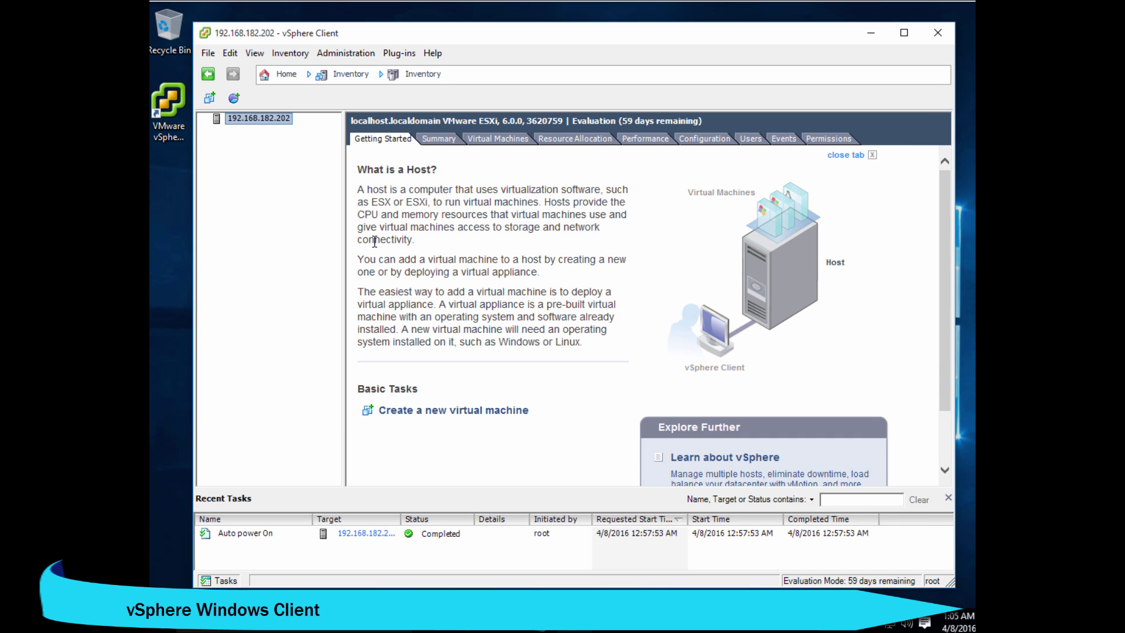
right_click(254, 117)
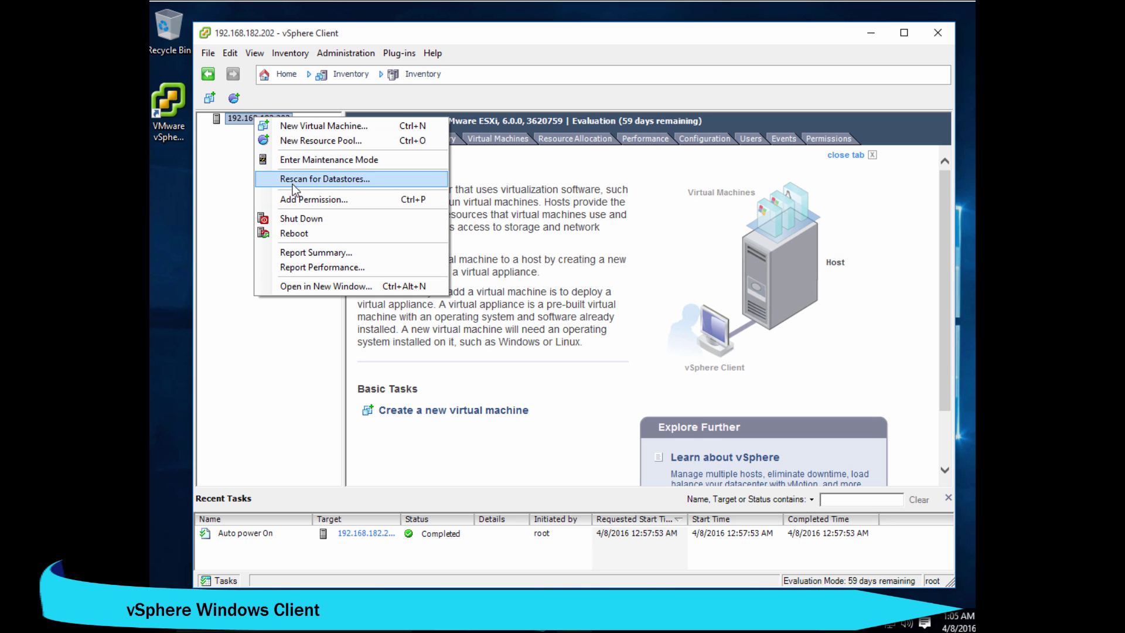
click(704, 139)
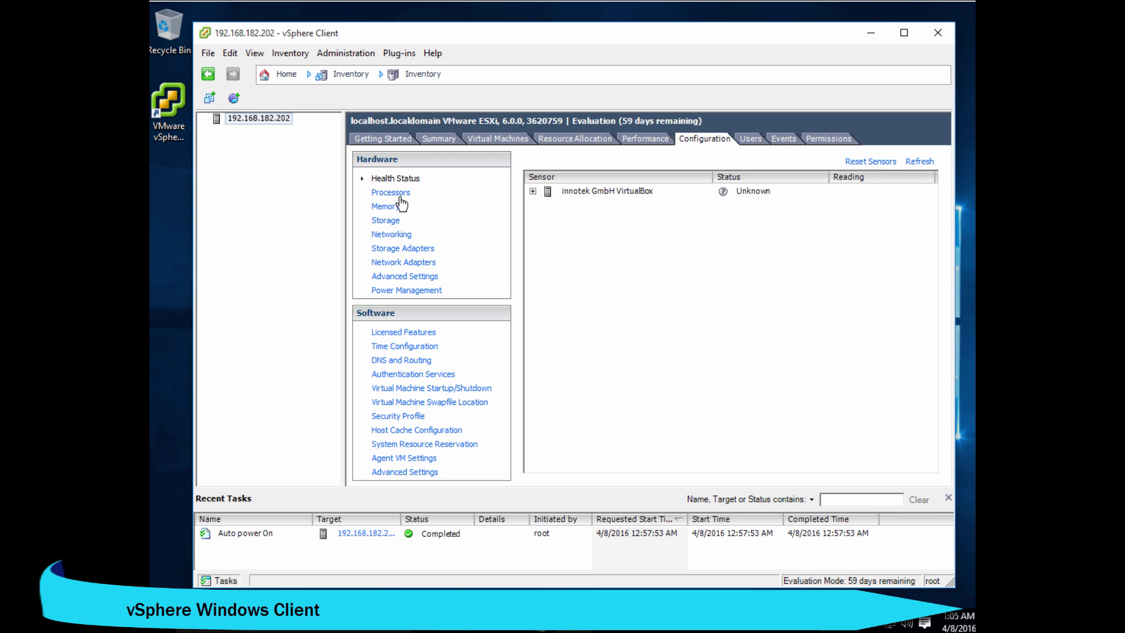
Step: Review the host's networking setup and datastore1 storage details
click(388, 234)
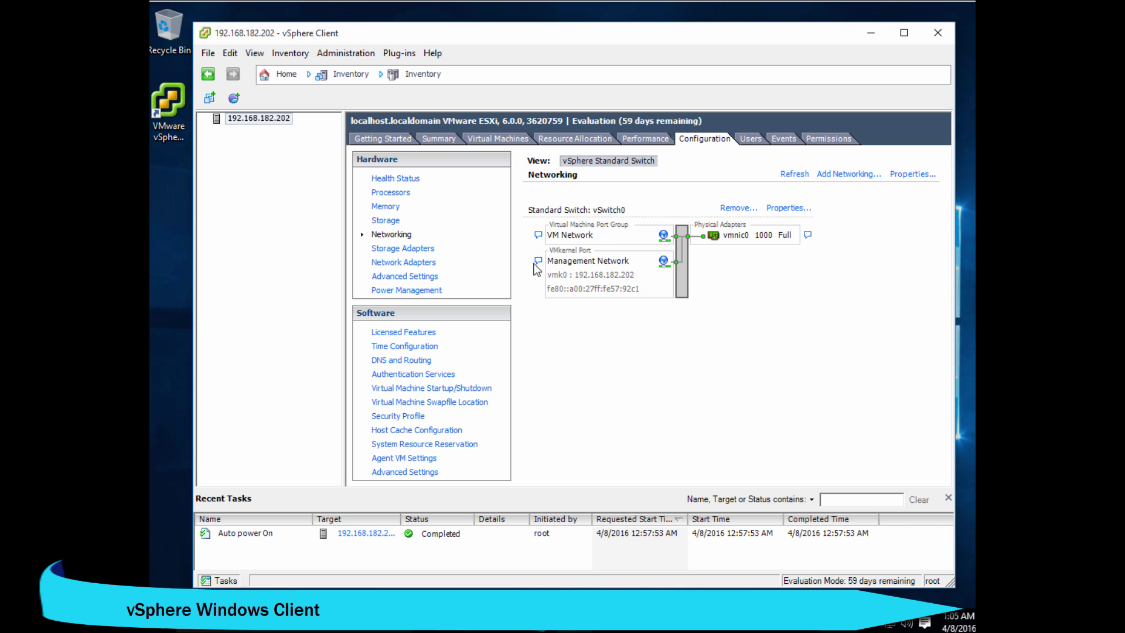
click(396, 226)
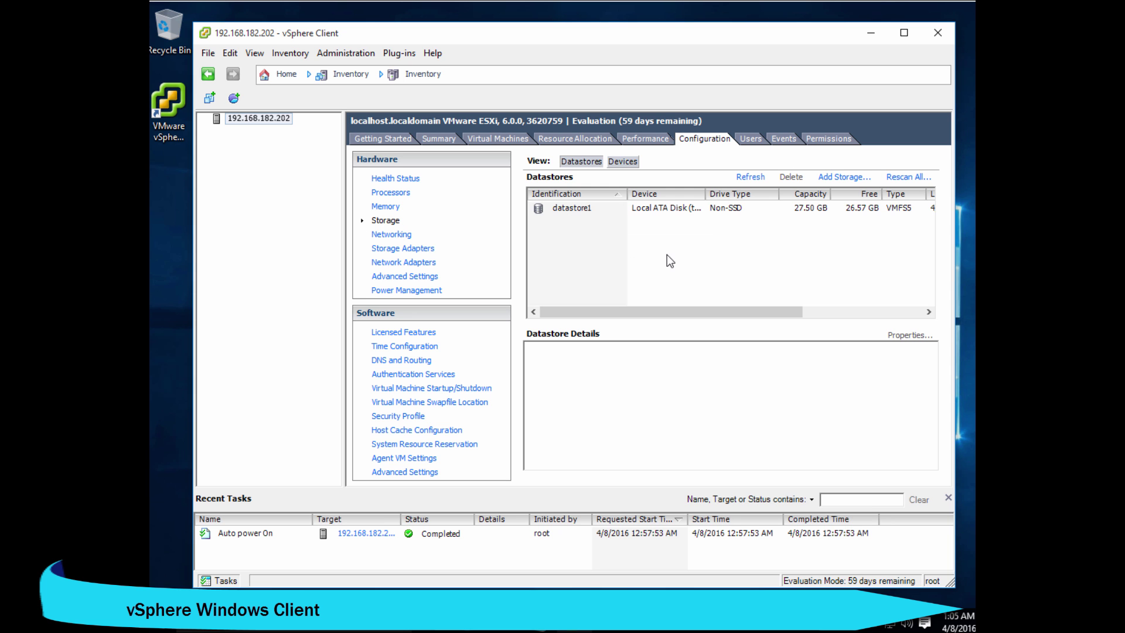
click(576, 210)
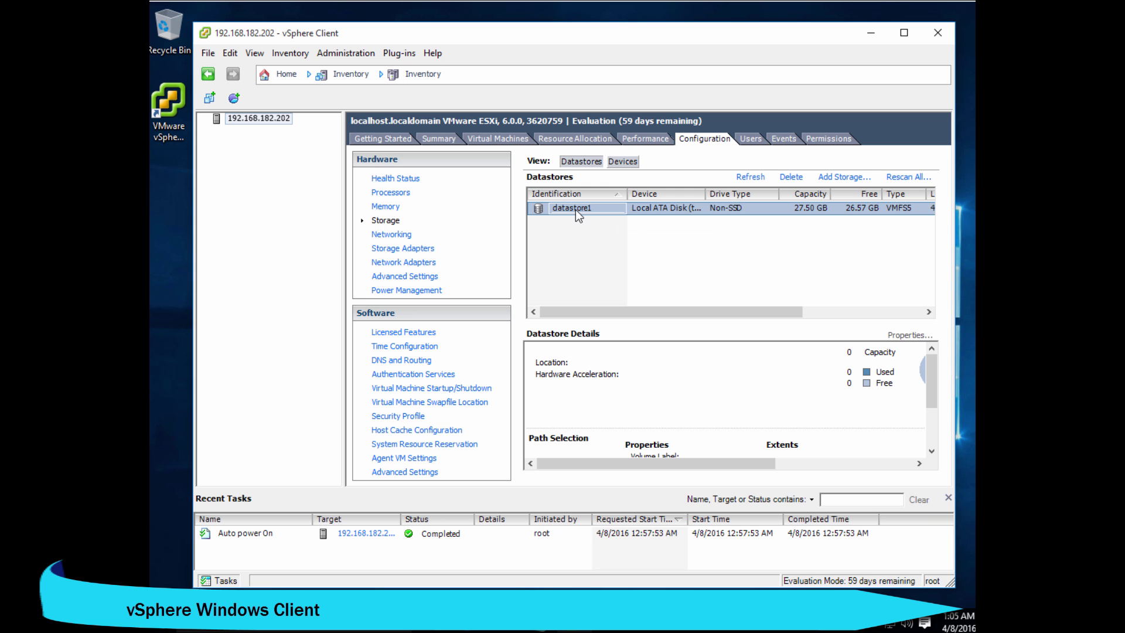
right_click(610, 242)
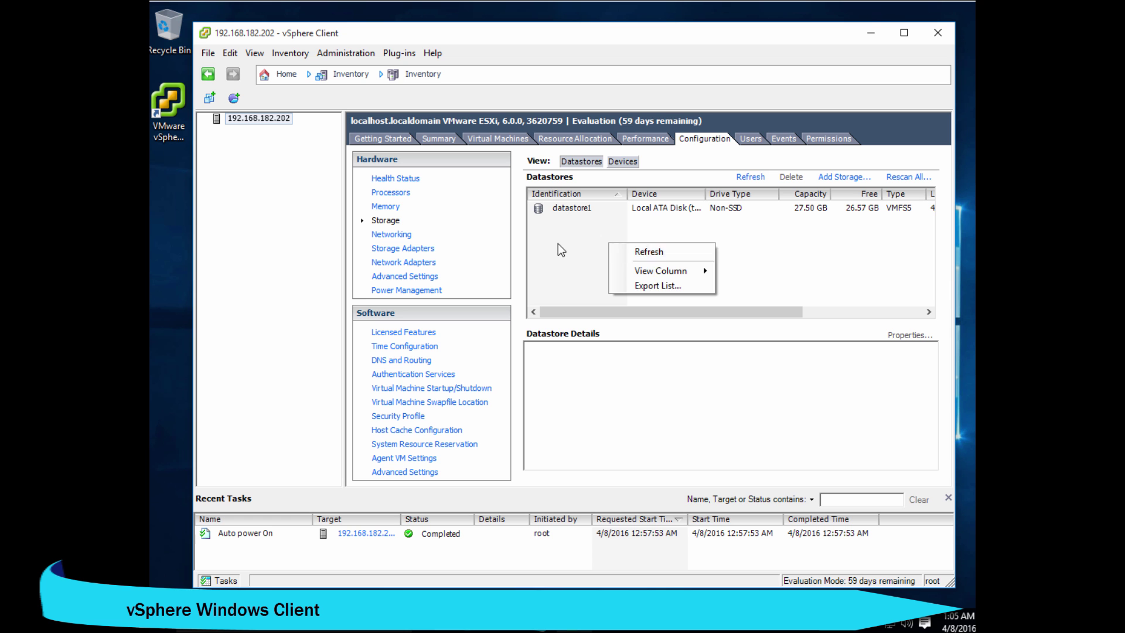
click(652, 252)
Step: Start and cancel Add Storage, then return to the Health Status sensors
click(847, 178)
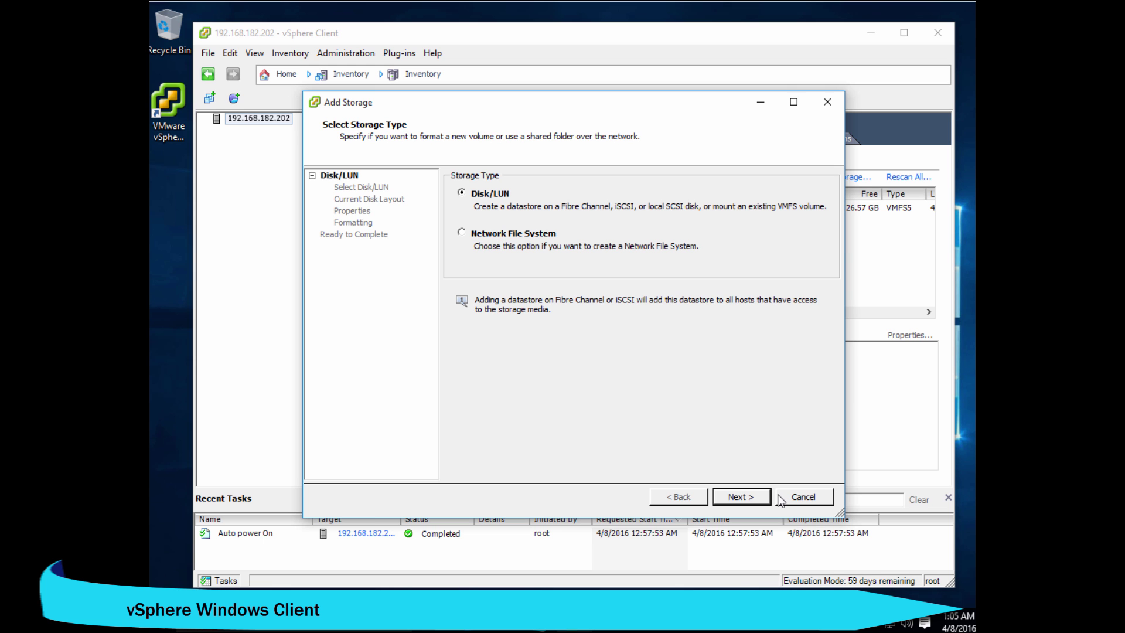
click(796, 499)
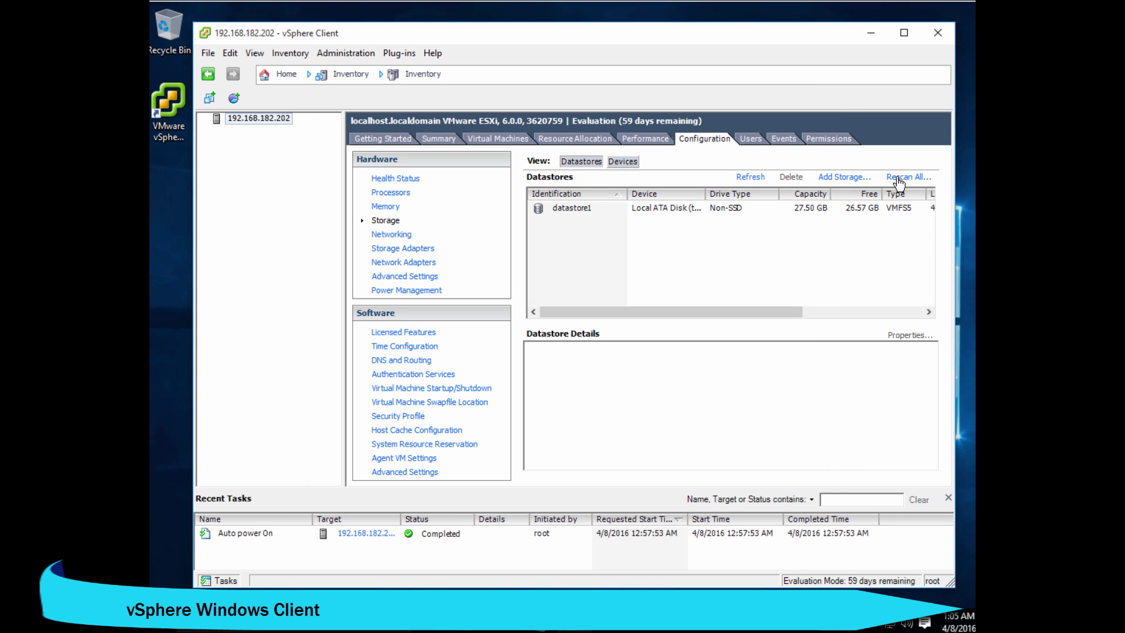
click(392, 179)
Step: Expand the VirtualBox sensor's Software Components and view processor and memory details
click(533, 191)
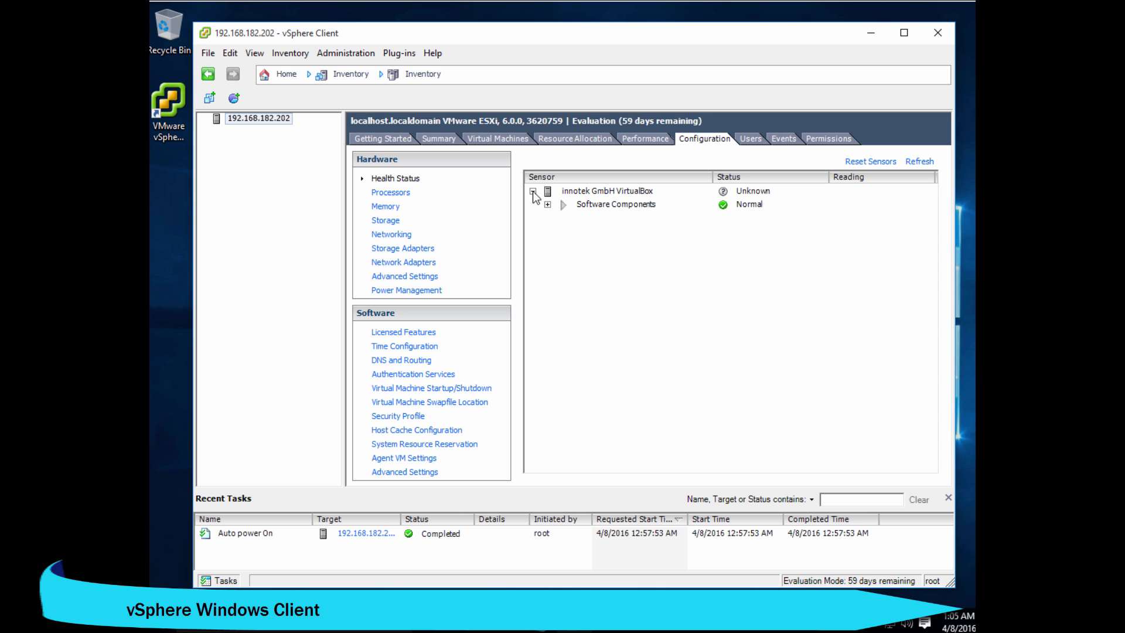
click(548, 205)
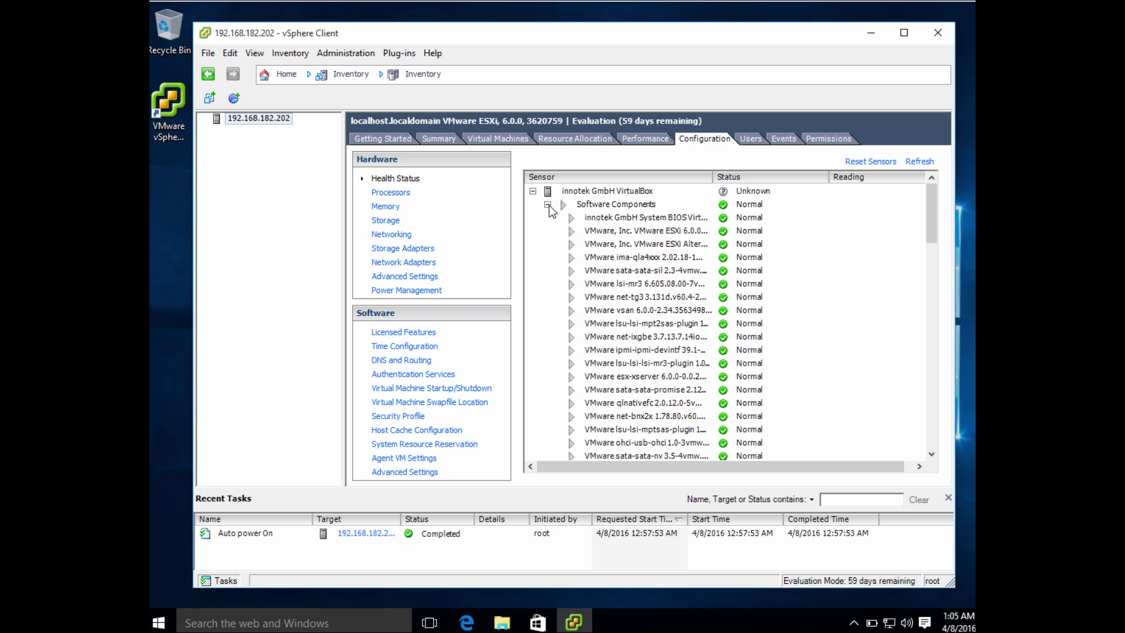
click(390, 196)
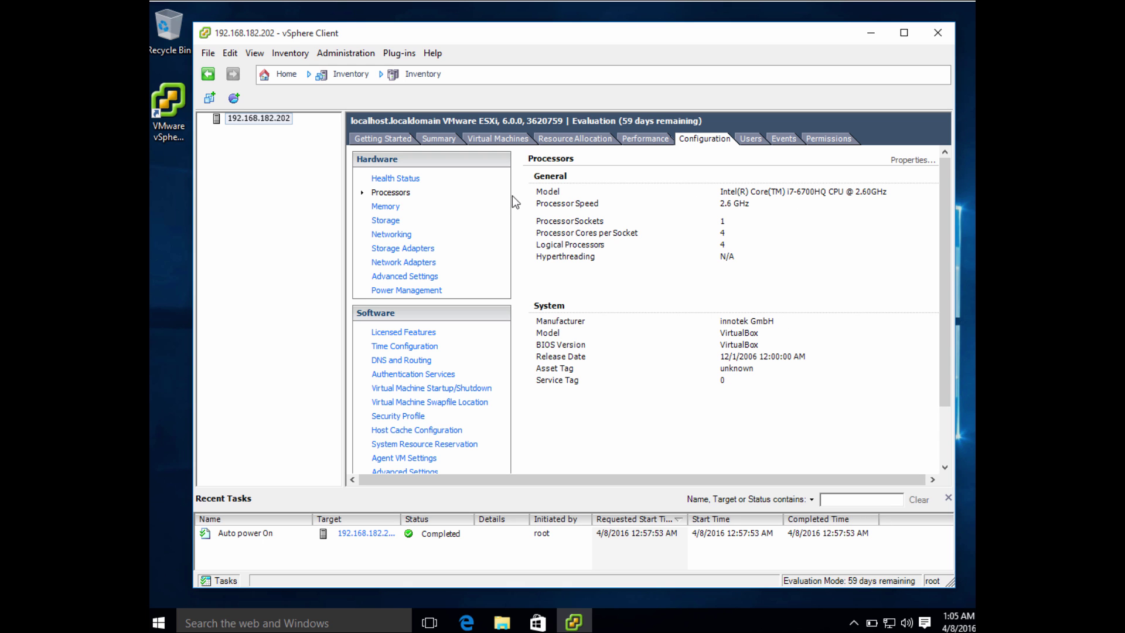
click(382, 208)
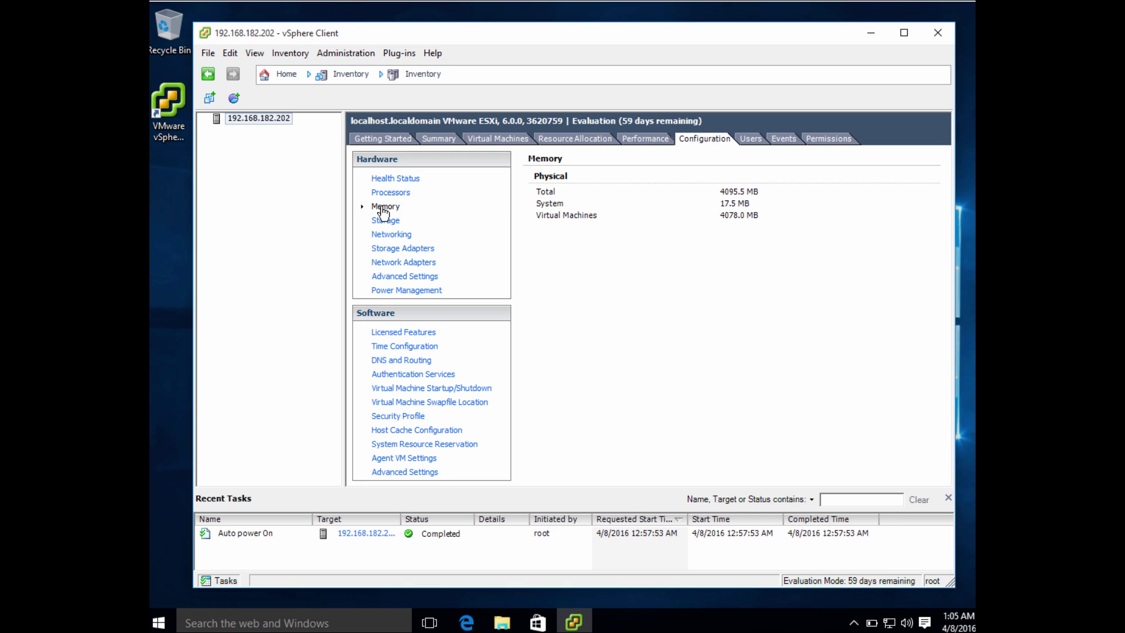
Step: Browse datastore1's contents from Storage, then close the datastore browser
click(384, 221)
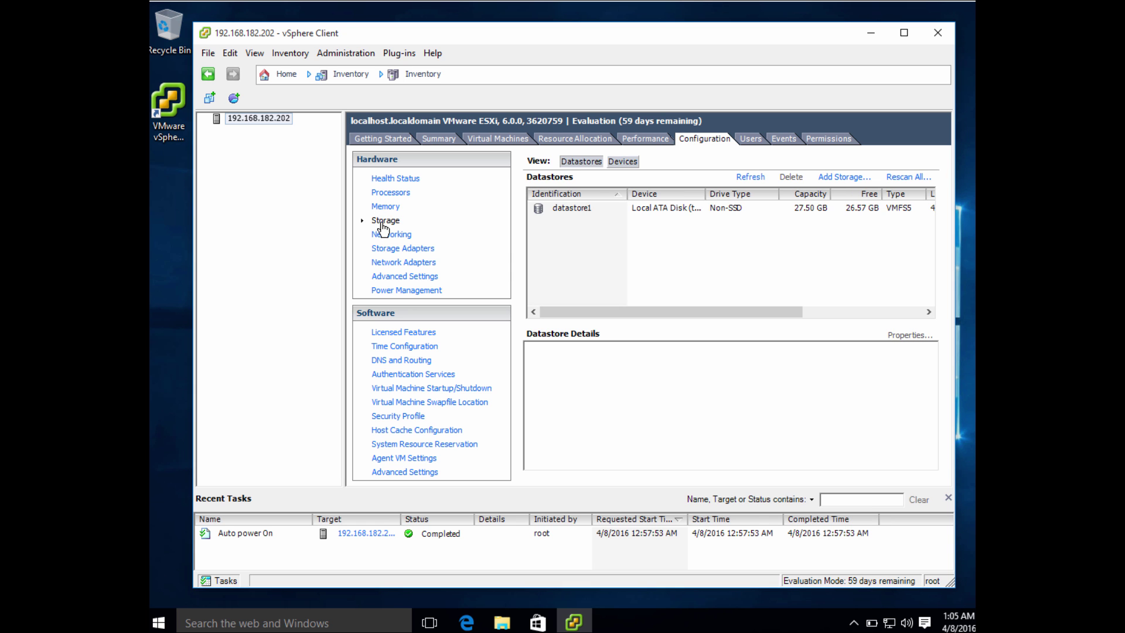
click(645, 211)
right_click(645, 212)
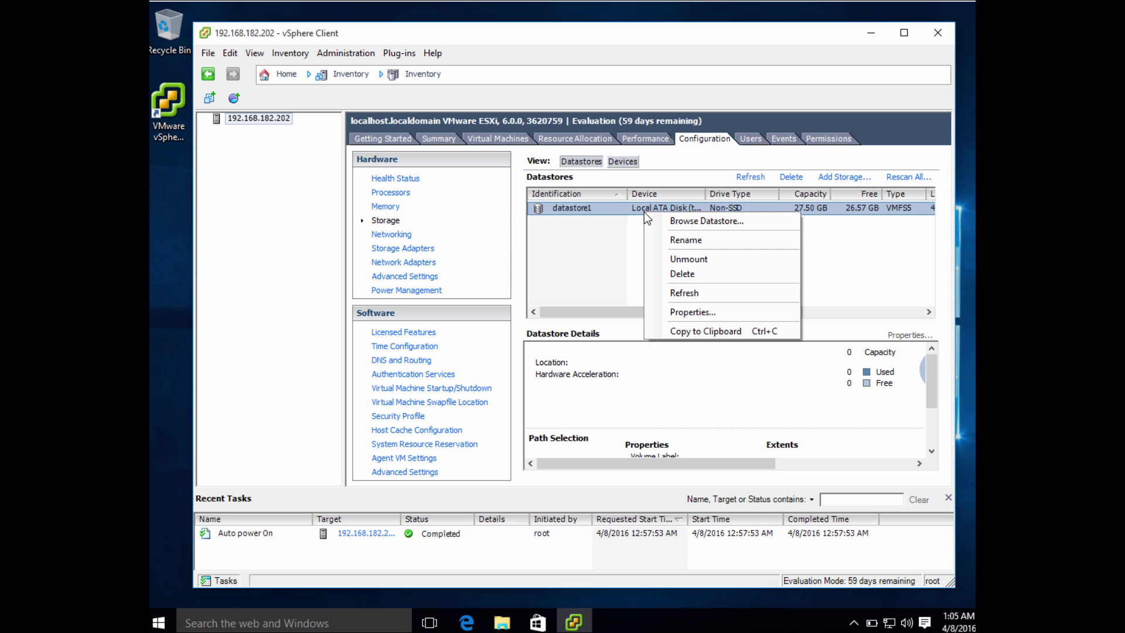
click(653, 224)
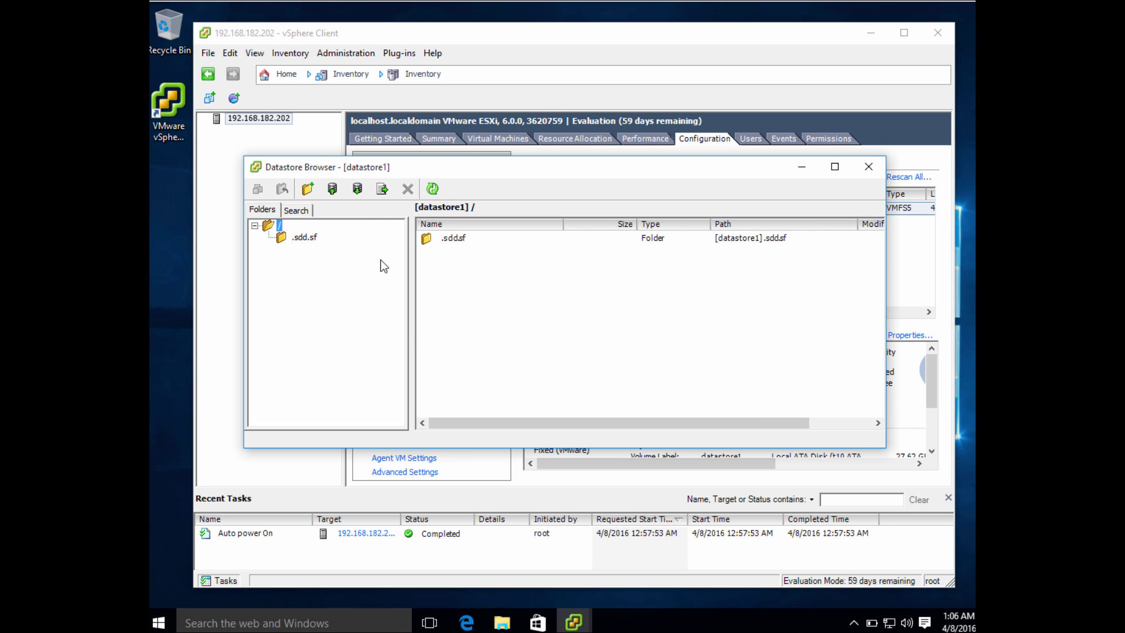
click(869, 167)
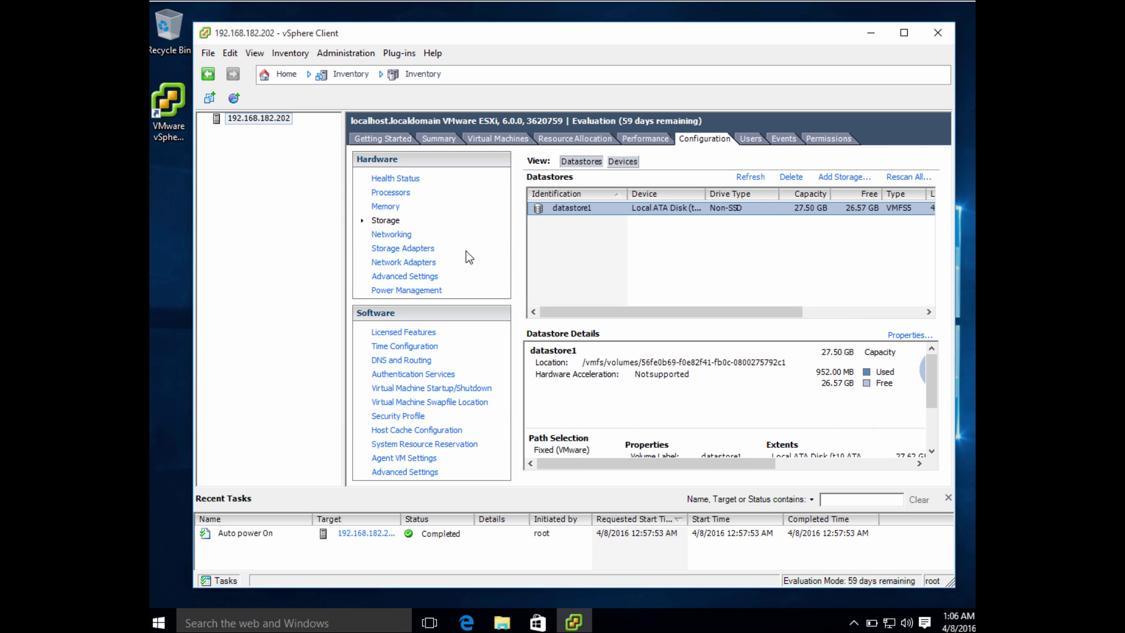
Step: Review the host's networking, storage adapters and vmnic0 network adapter, then bring up host actions
click(389, 237)
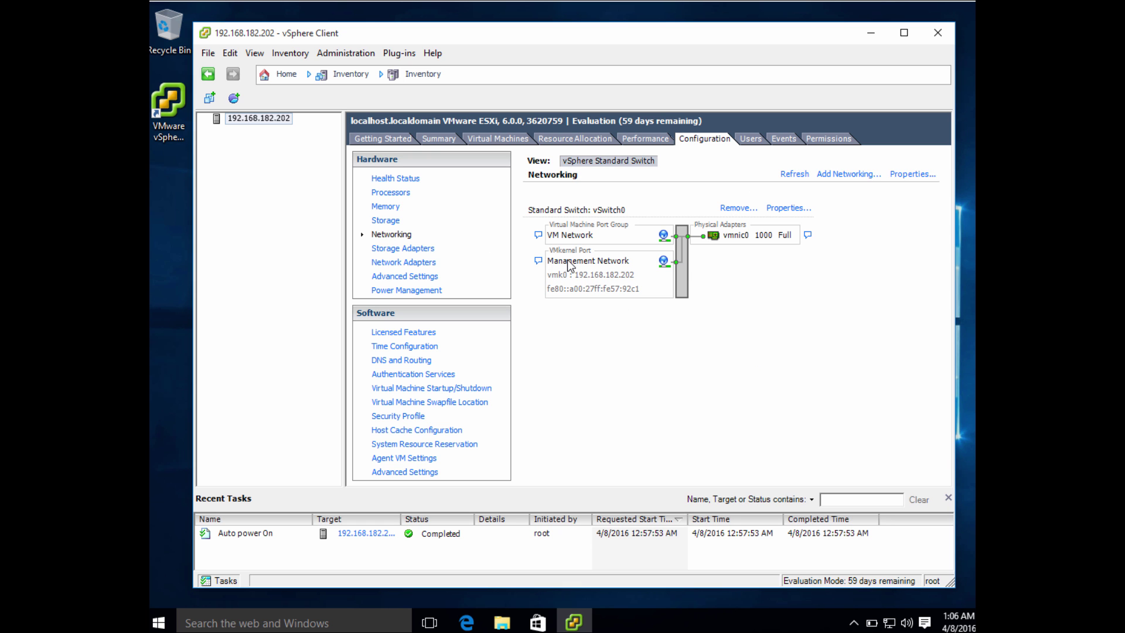
click(383, 253)
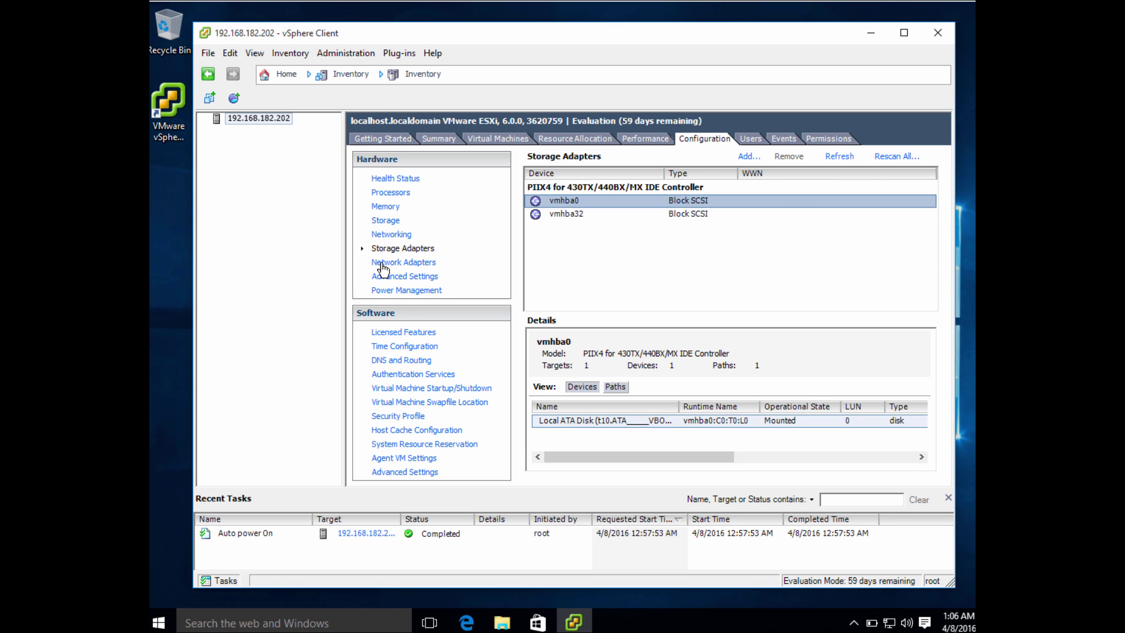
click(384, 267)
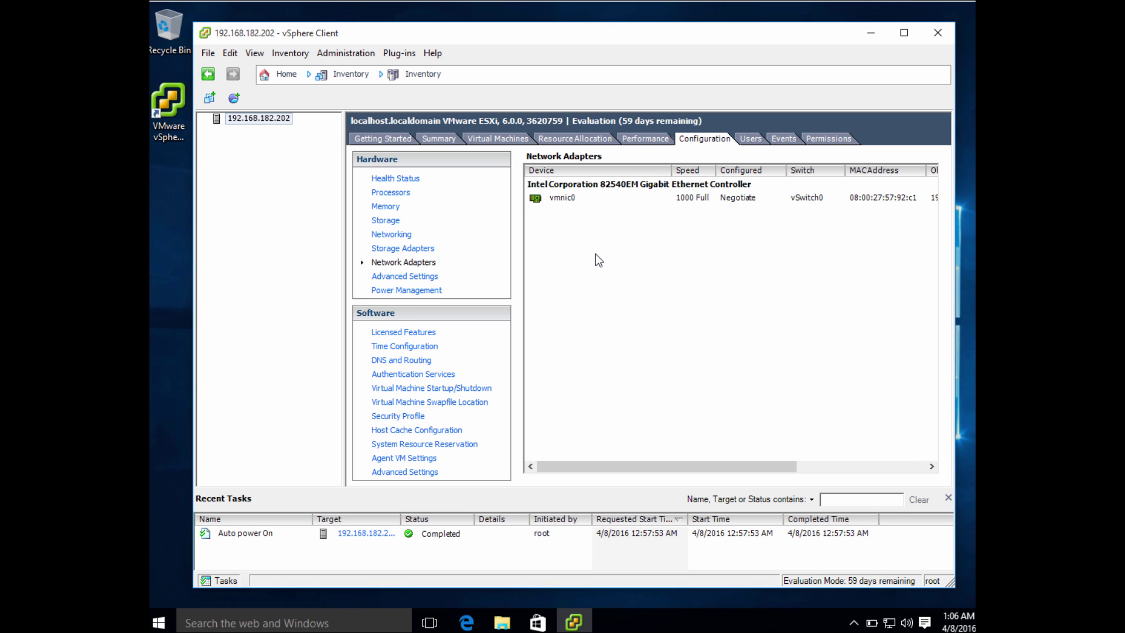
click(558, 200)
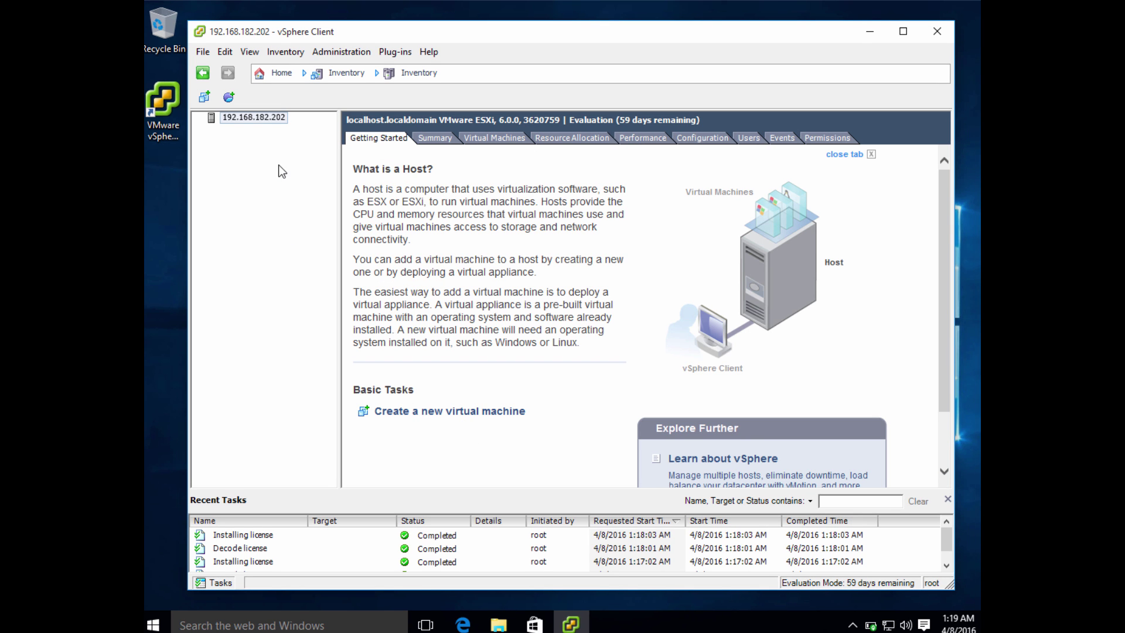
right_click(270, 122)
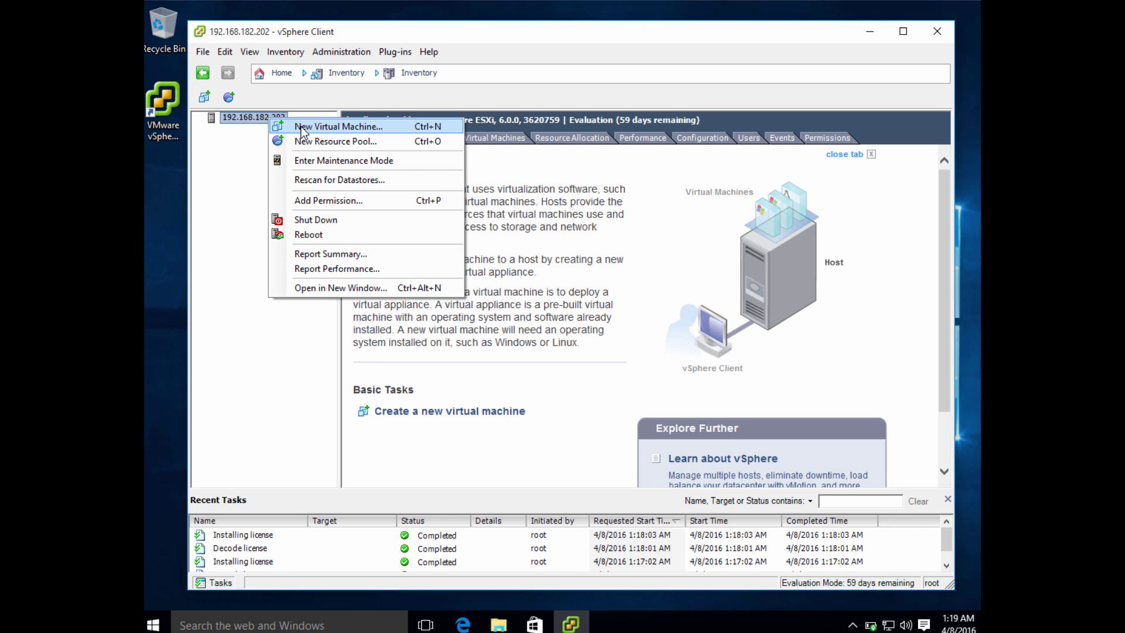
Step: Create a custom new virtual machine named 'TestVM' stored on datastore1
click(301, 126)
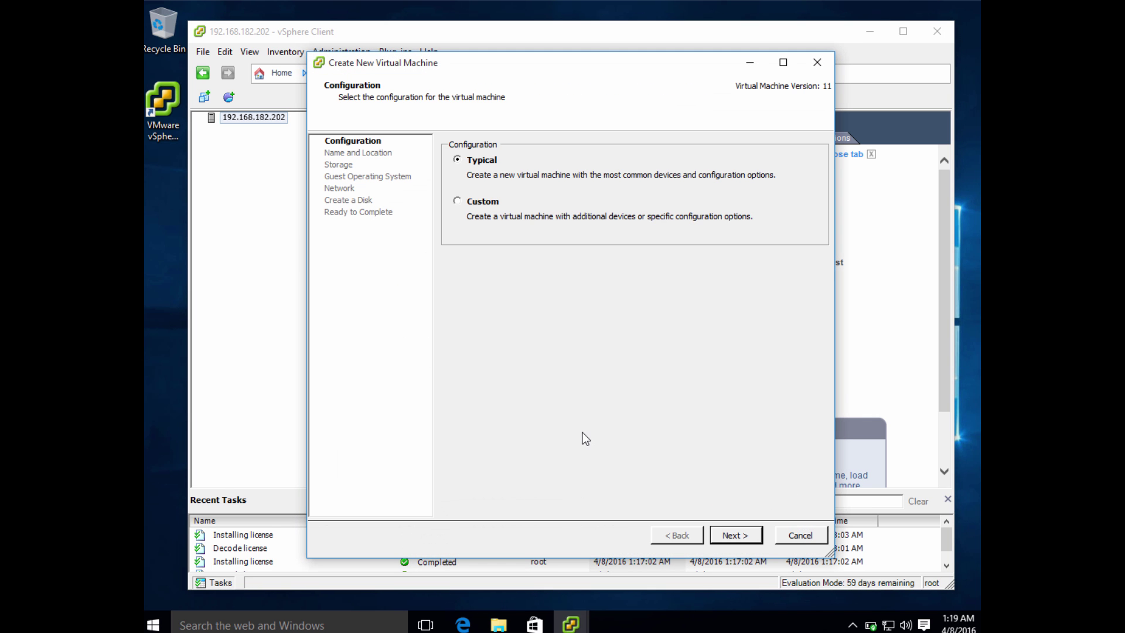
click(481, 209)
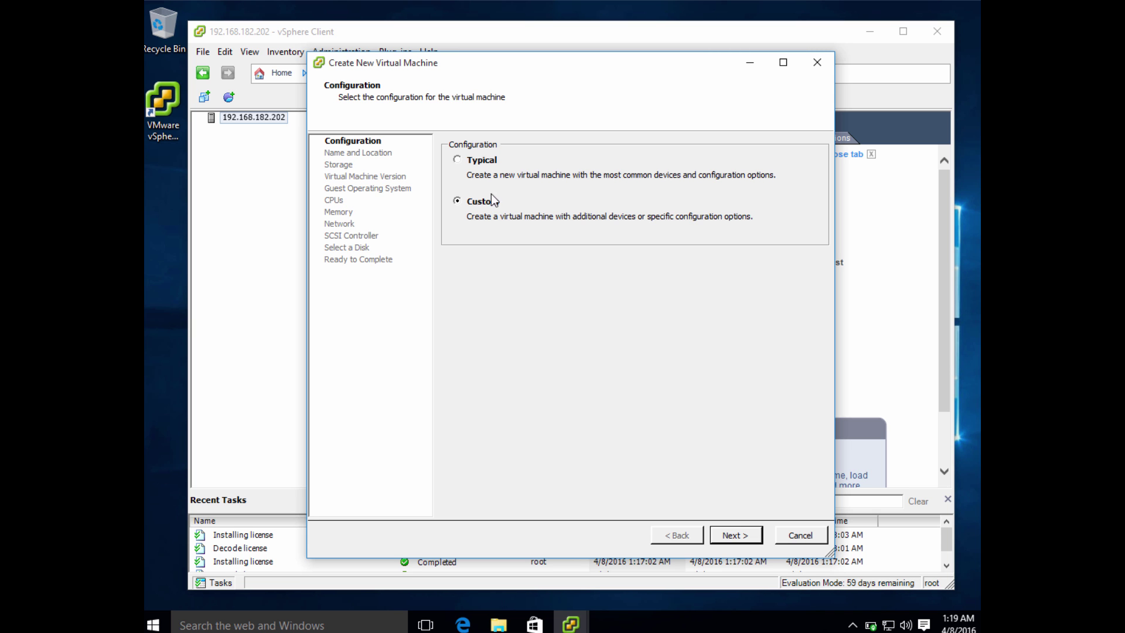
click(733, 535)
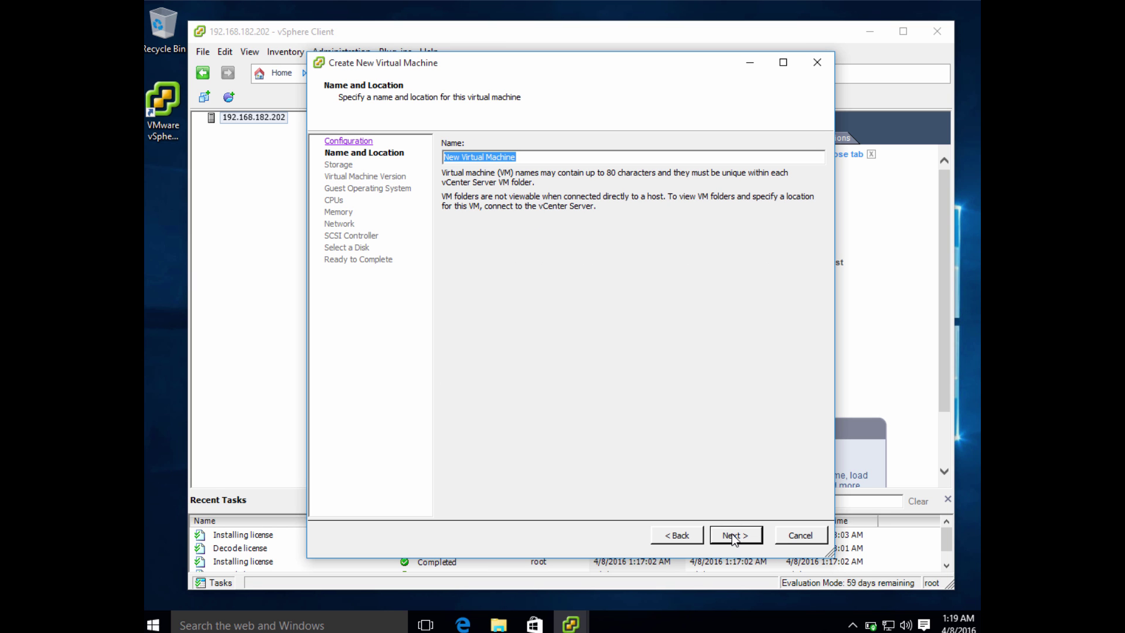
text(Test)
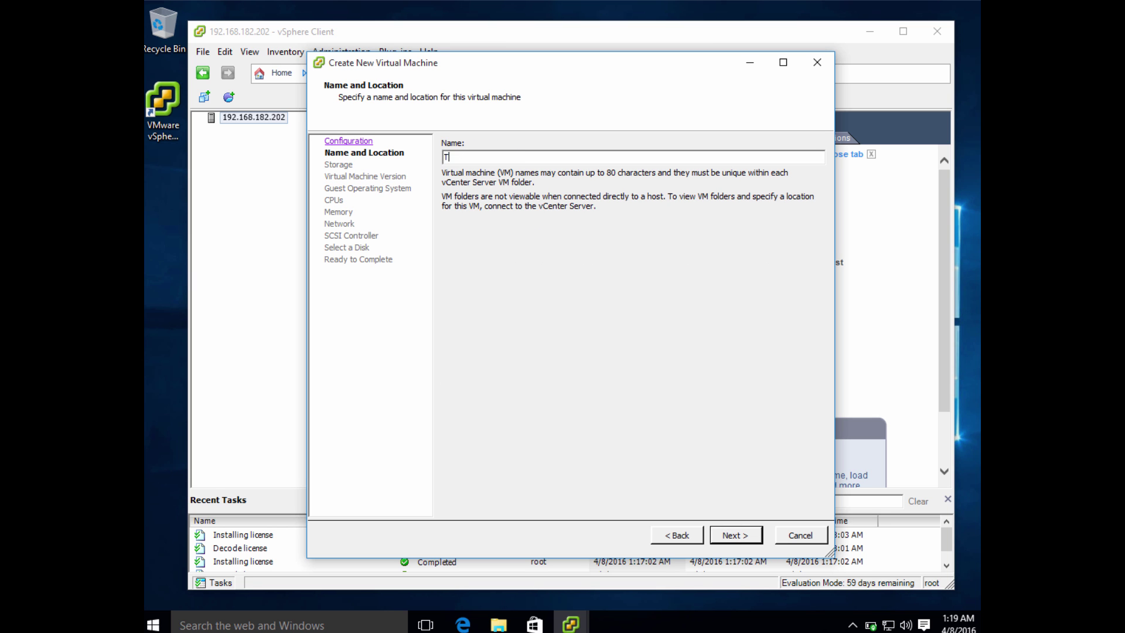
text(VM)
click(747, 540)
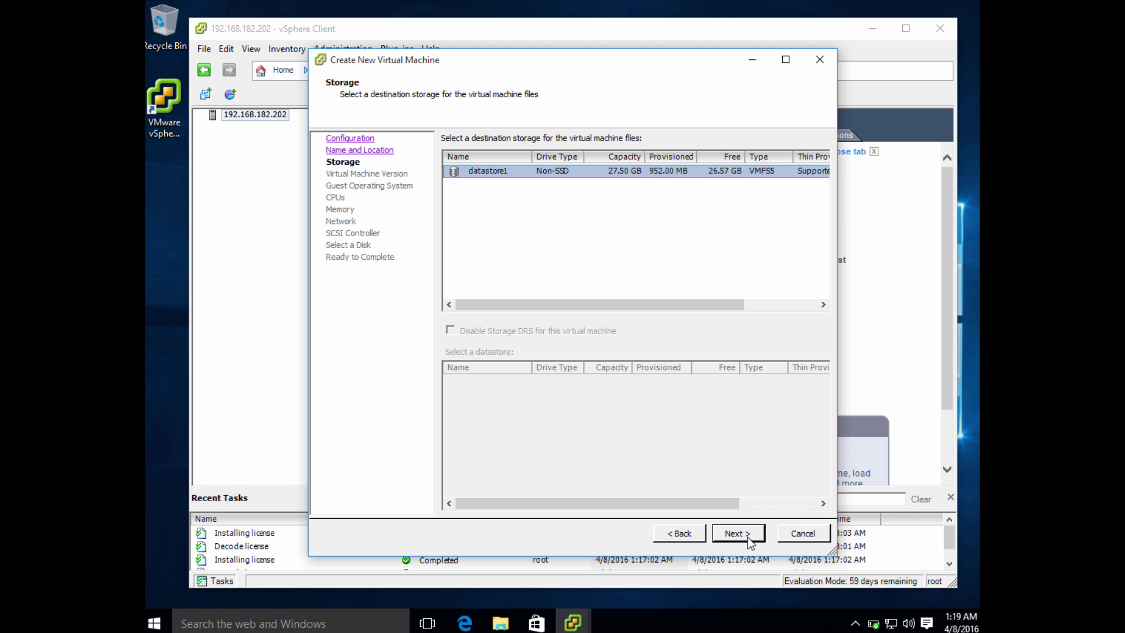
click(748, 538)
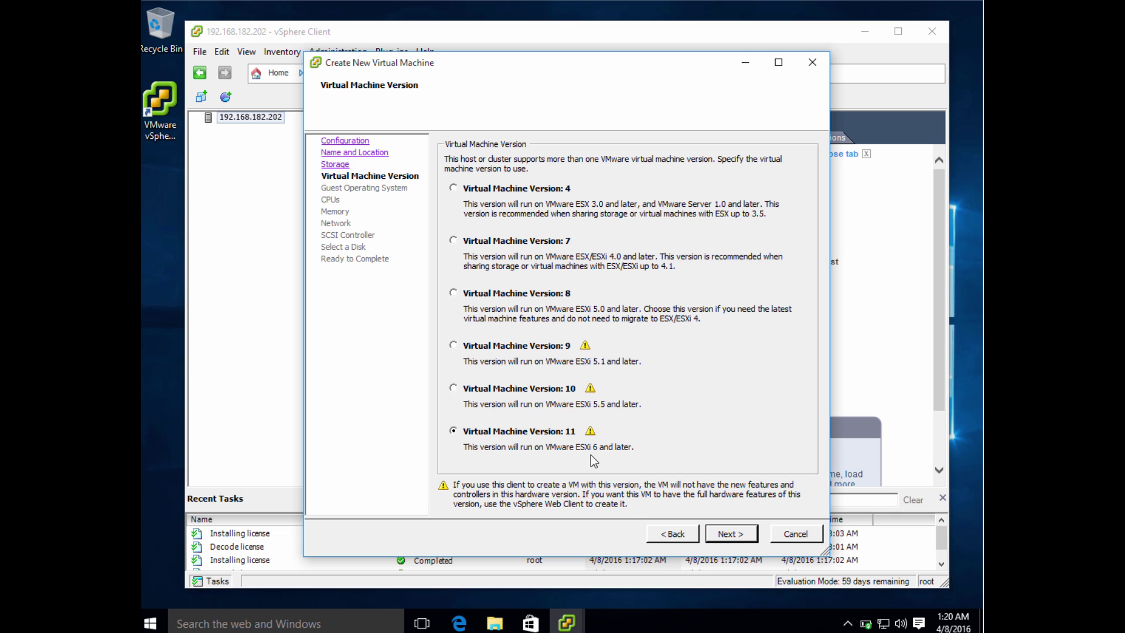
Step: Keep Version 11 and set the guest OS to Linux, CentOS 4/5/6/7 (64-bit)
click(726, 534)
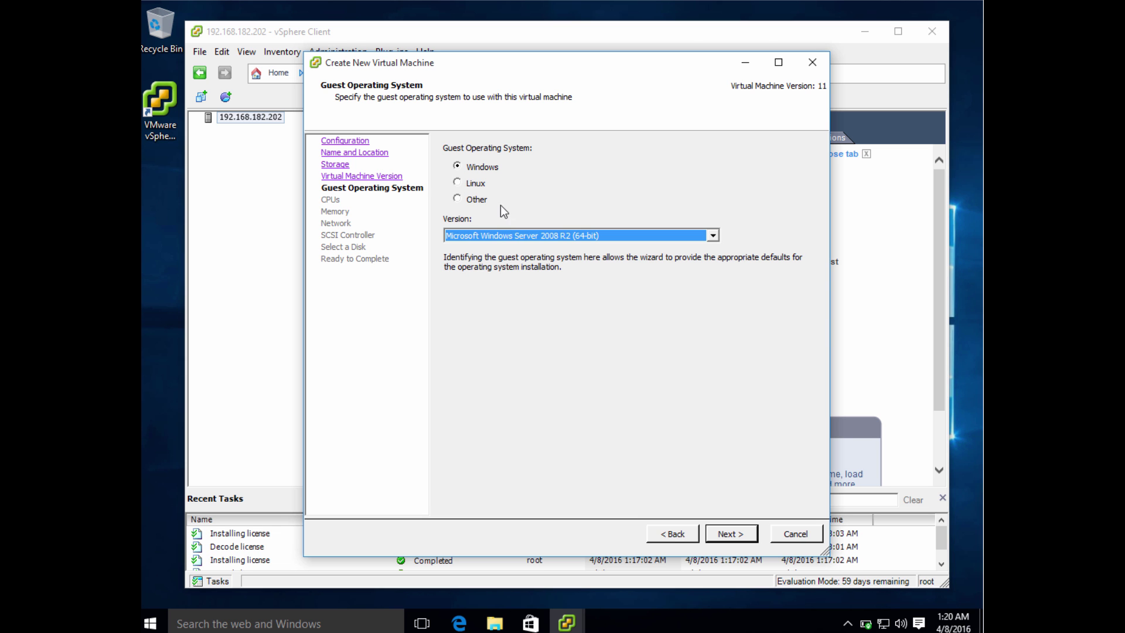
click(476, 184)
click(527, 237)
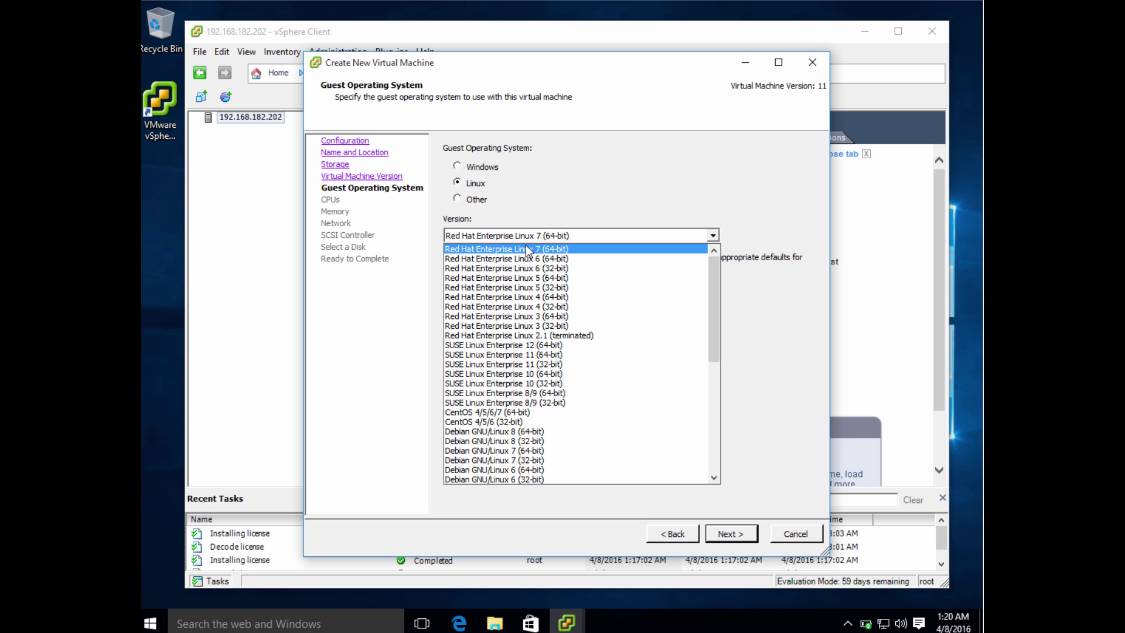
click(512, 413)
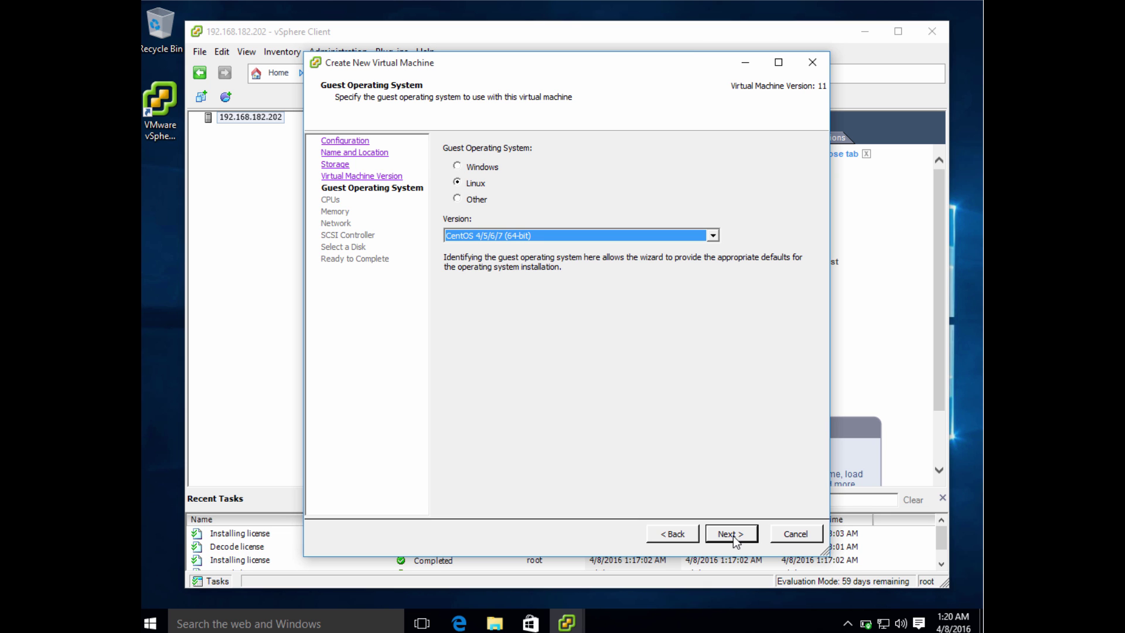
click(607, 237)
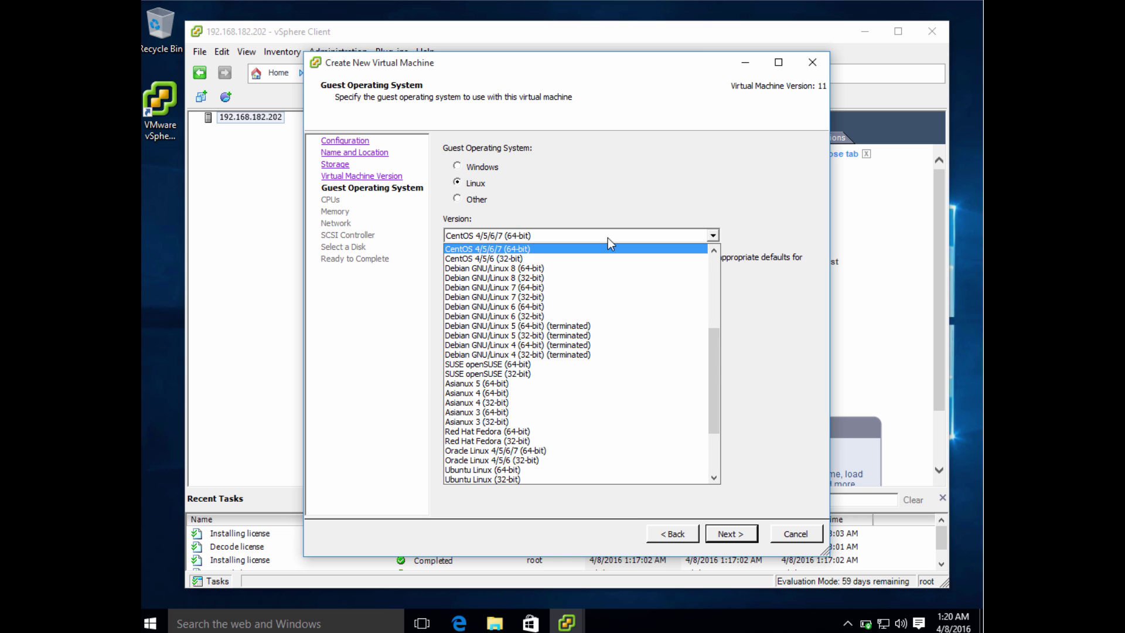
click(607, 238)
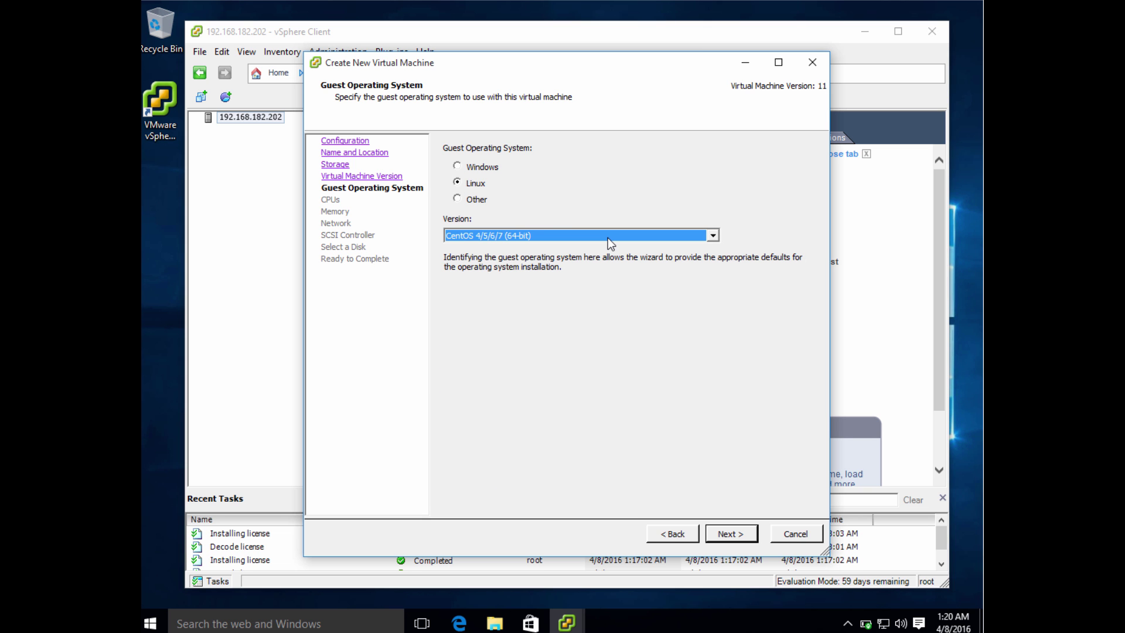
click(745, 539)
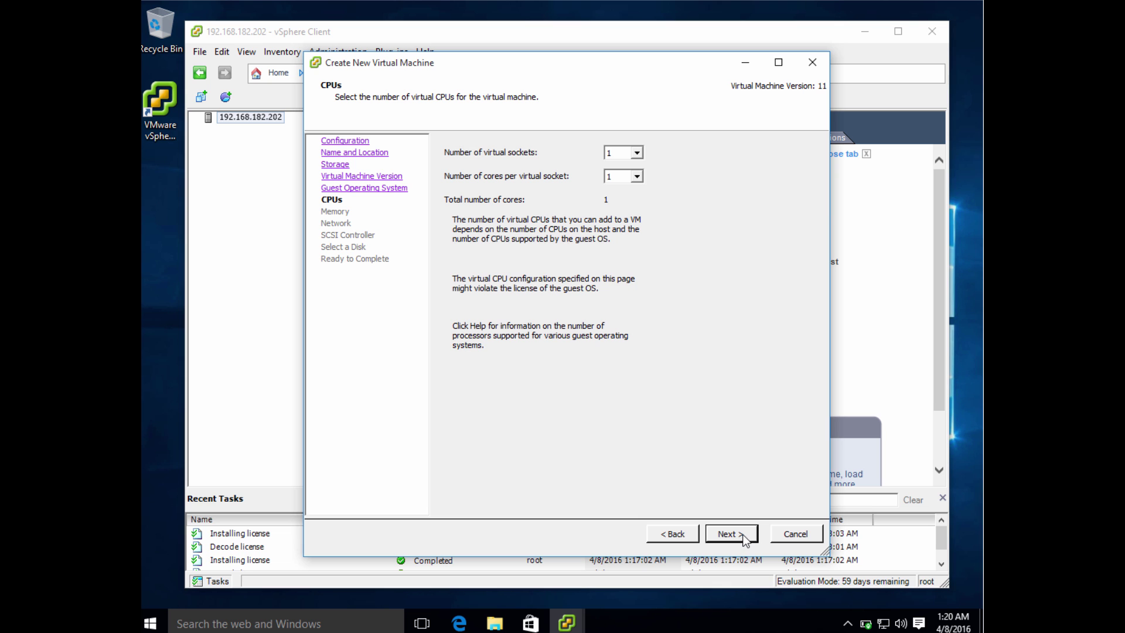
Step: Keep the VM at 1 virtual socket with 1 core per socket
click(637, 153)
click(638, 152)
click(635, 177)
click(719, 535)
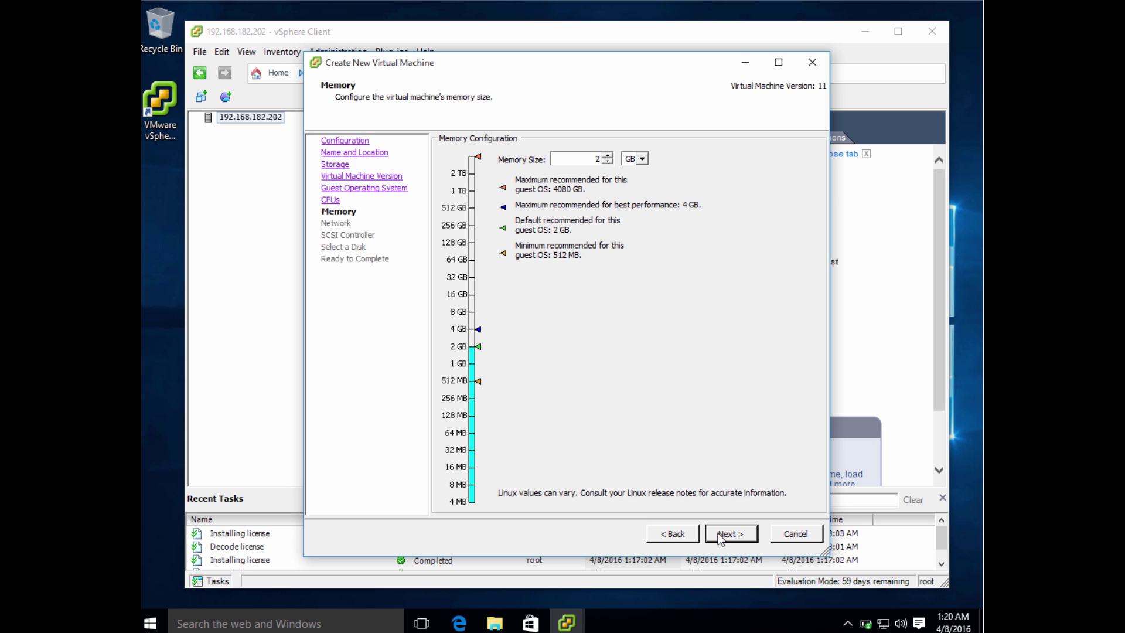
Step: Set the virtual machine's memory size to 2 GB
double_click(590, 156)
click(605, 256)
double_click(588, 158)
text(520)
drag(588, 159, 607, 157)
text(20)
key(BackSpace)
click(636, 161)
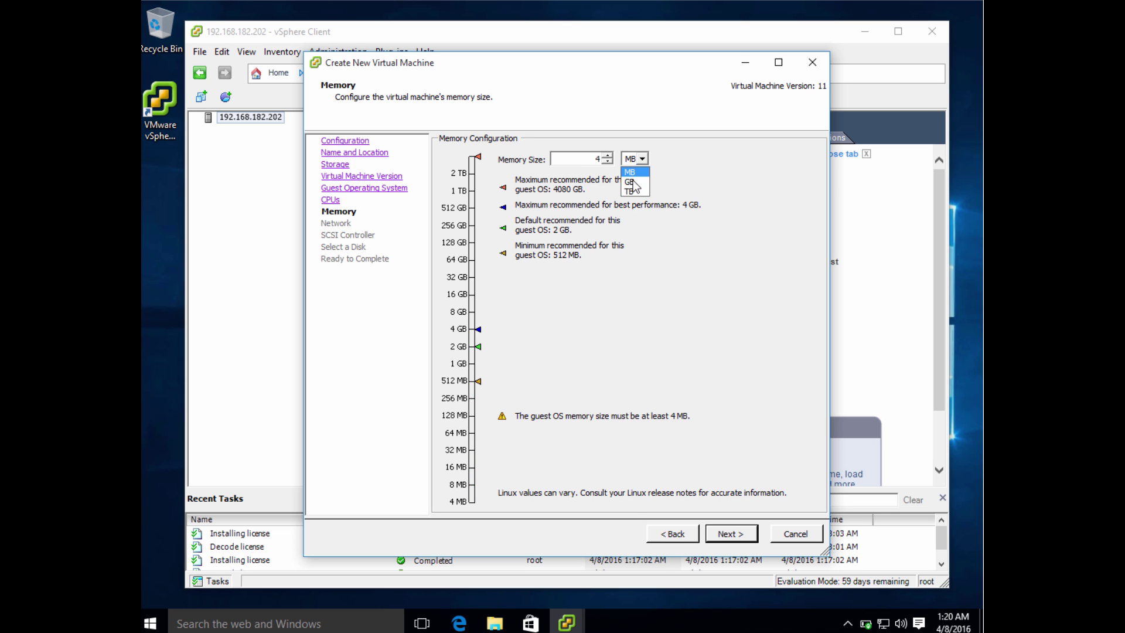
click(634, 178)
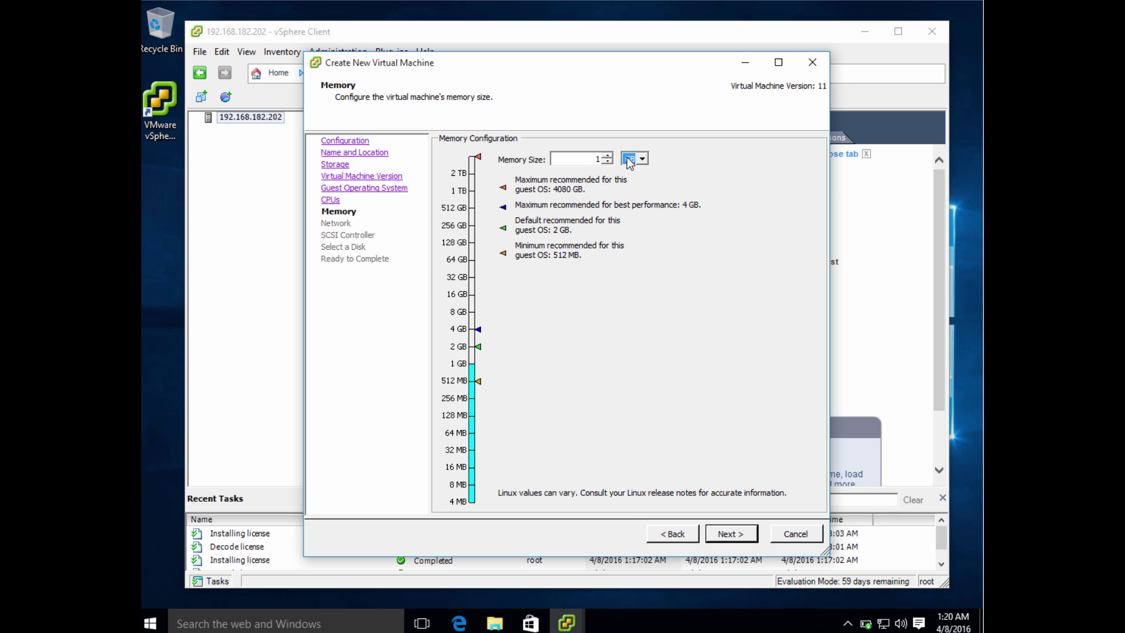
click(608, 155)
Step: Keep VM Network for NIC 1, the LSI Logic Parallel controller and a new virtual disk
click(726, 532)
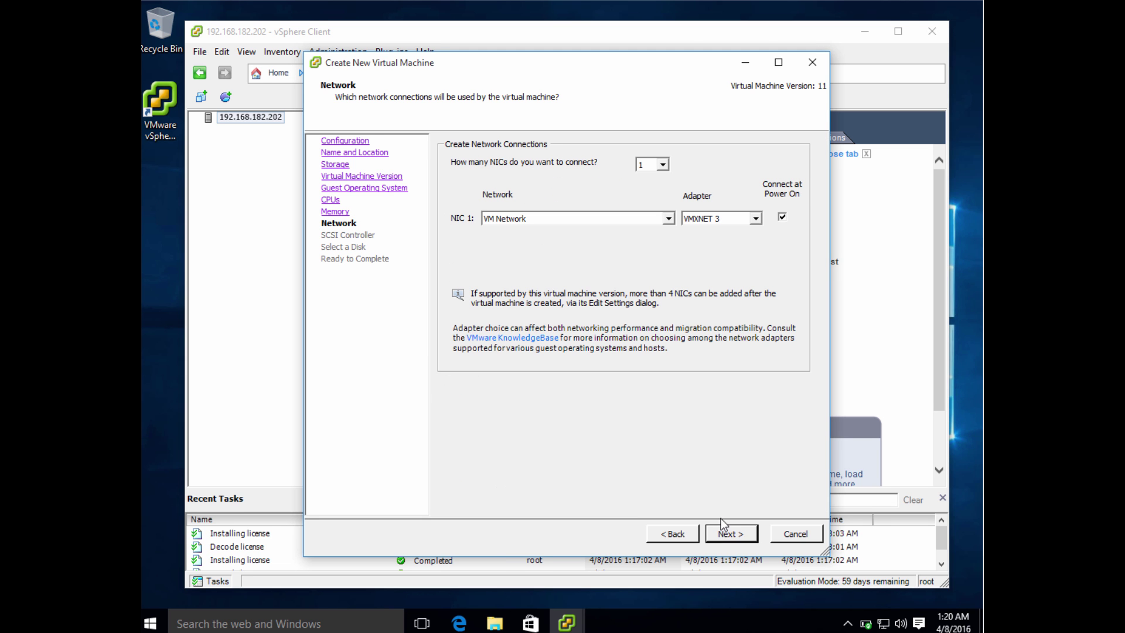
click(650, 215)
click(650, 215)
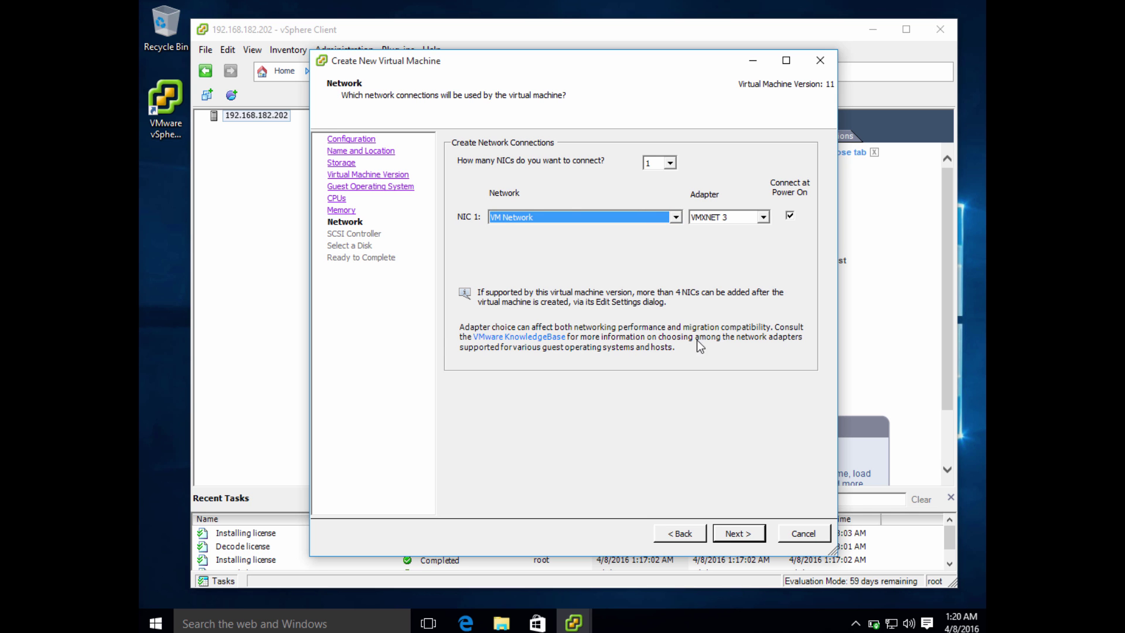
click(737, 536)
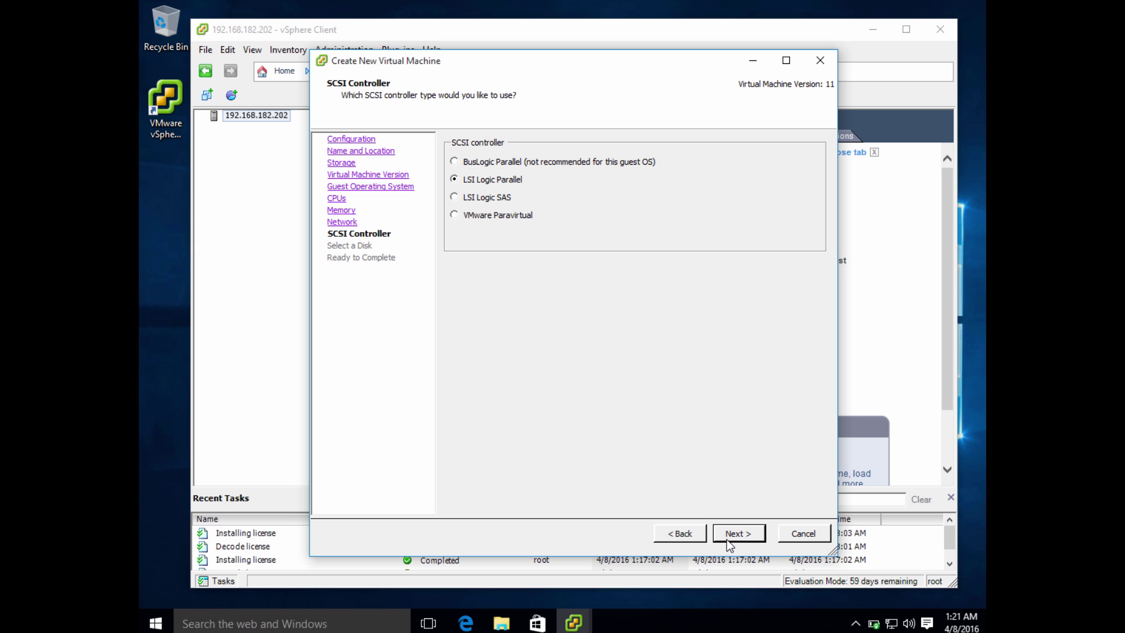
click(726, 540)
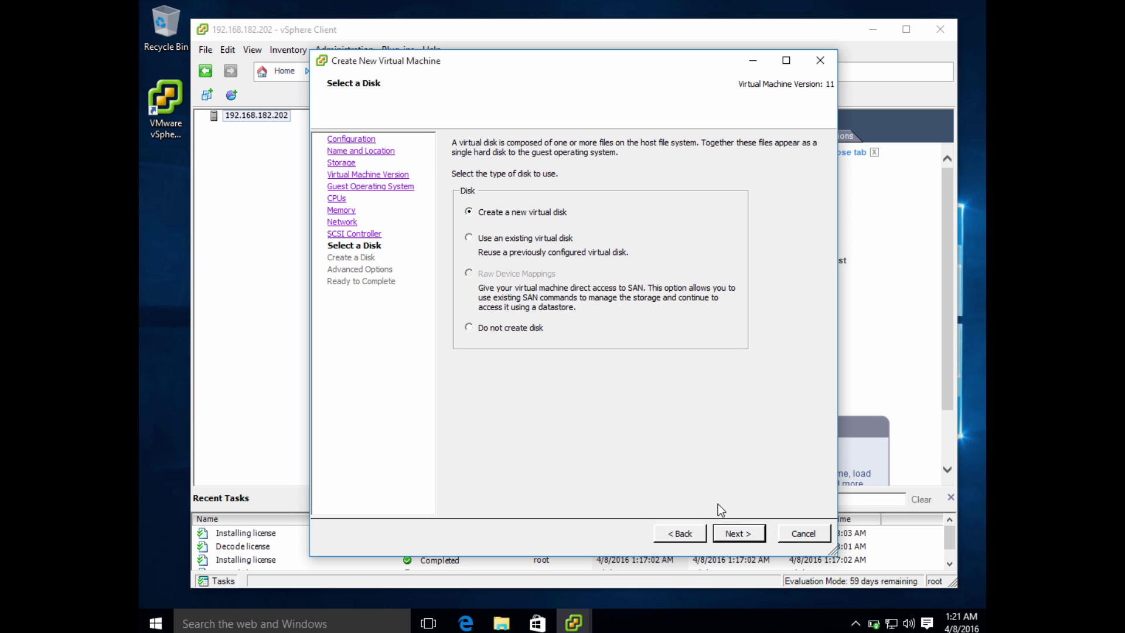
click(740, 535)
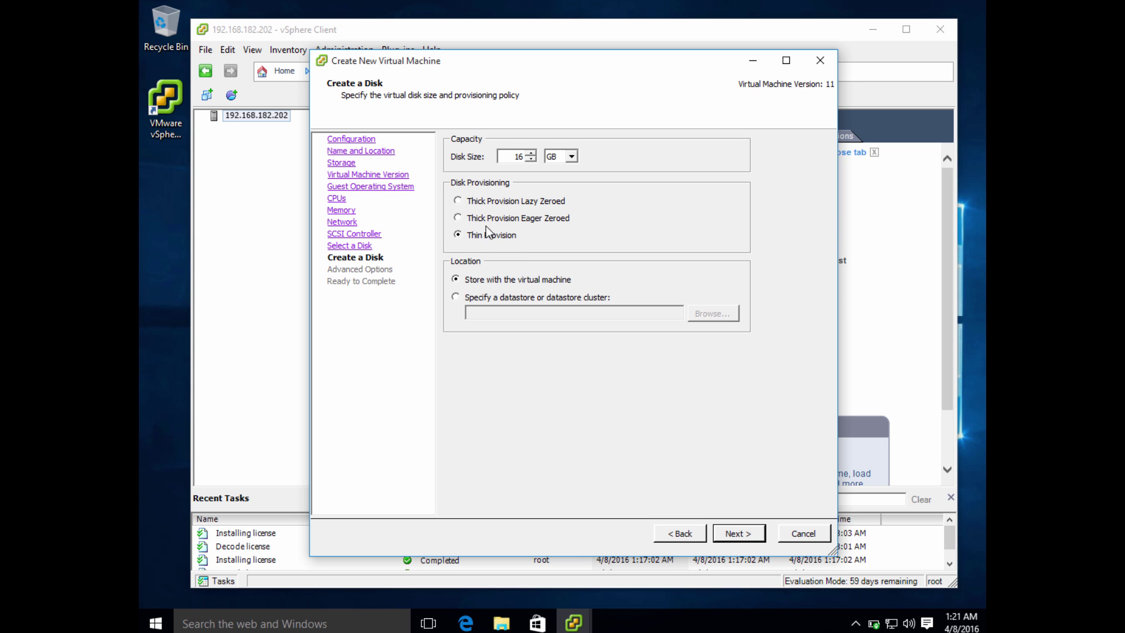
Step: Change the disk size from 16 to 25 GB, thin provisioned, and continue to Ready to Complete
drag(503, 156, 520, 156)
click(519, 158)
double_click(519, 157)
text(25)
click(736, 533)
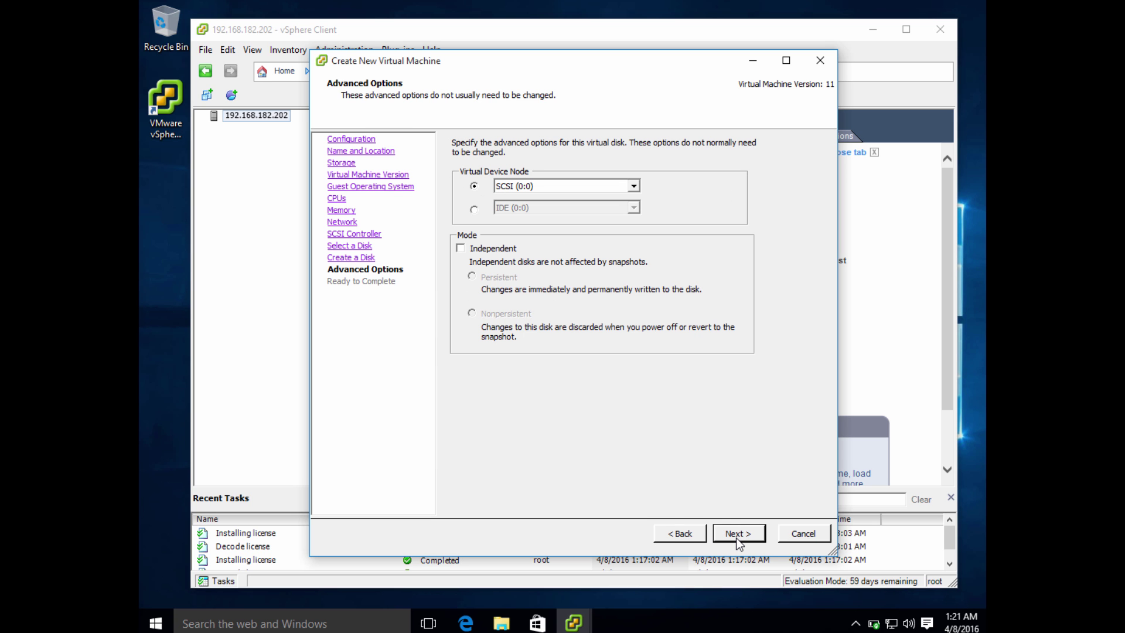
click(736, 539)
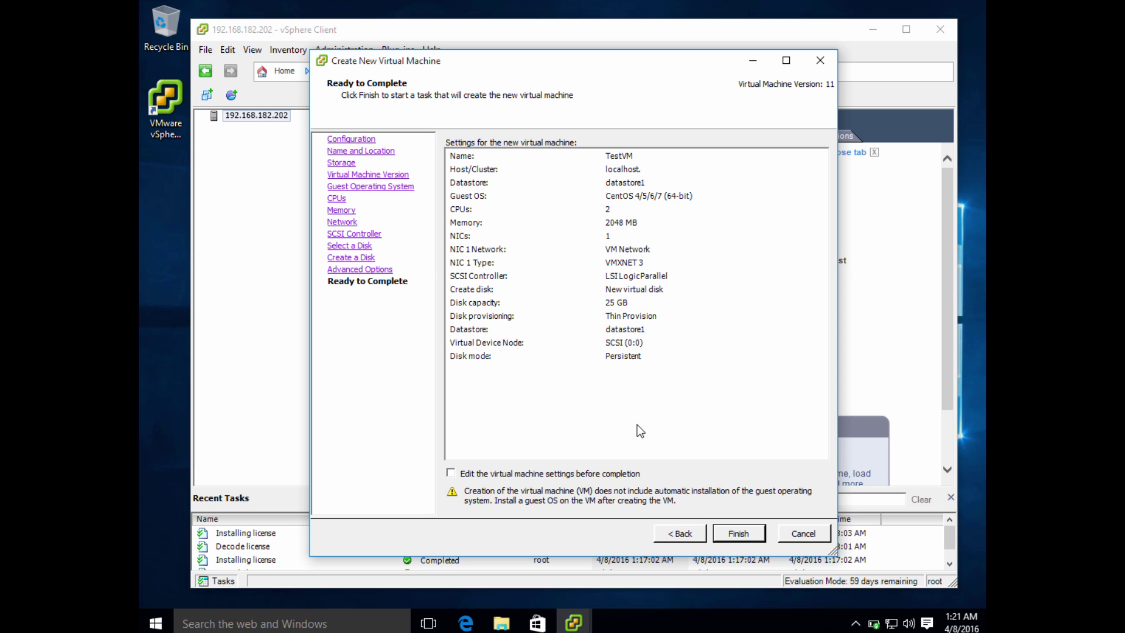
click(600, 476)
click(600, 477)
Step: Finish the new VM, power on CentOS from its console, and show CD/DVD drive 1 options
click(738, 534)
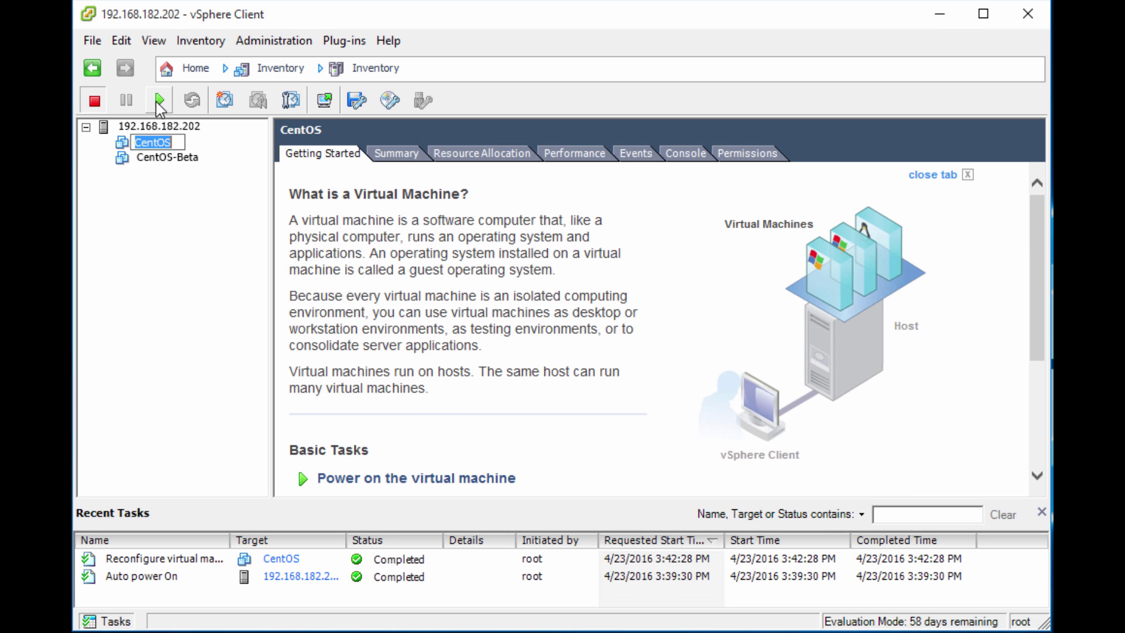
click(326, 104)
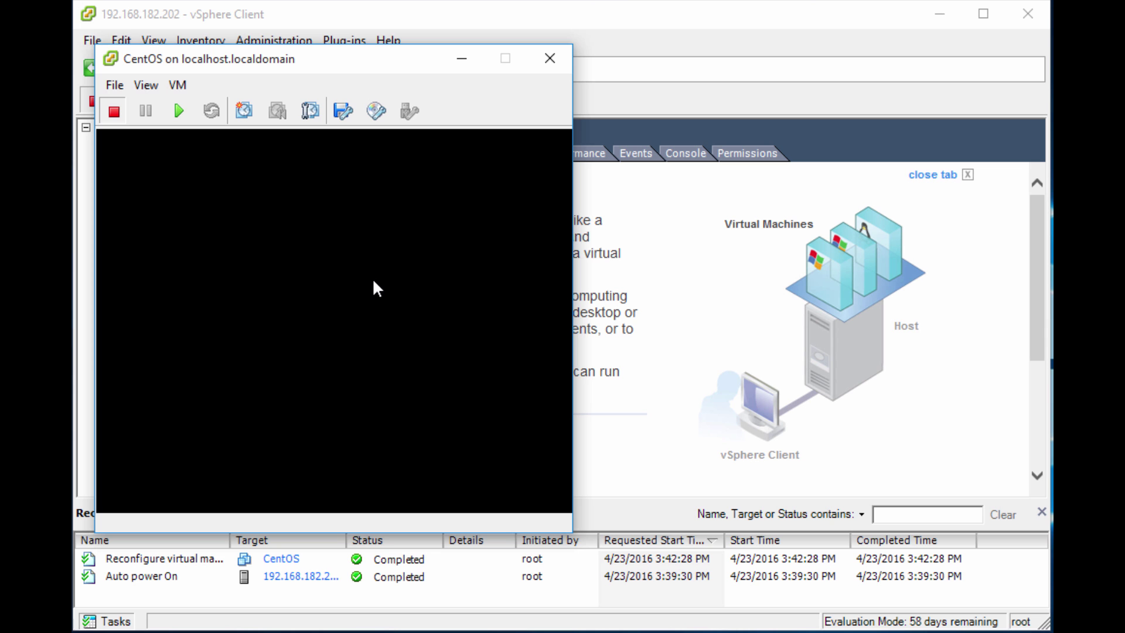
click(180, 111)
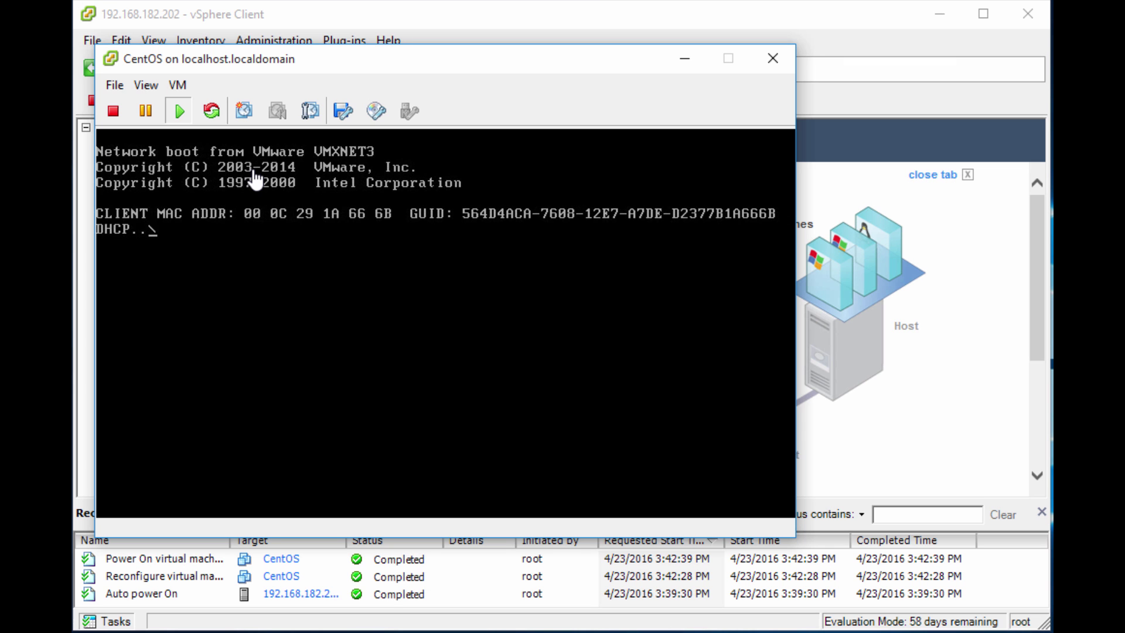
click(370, 115)
mouse_move(390, 137)
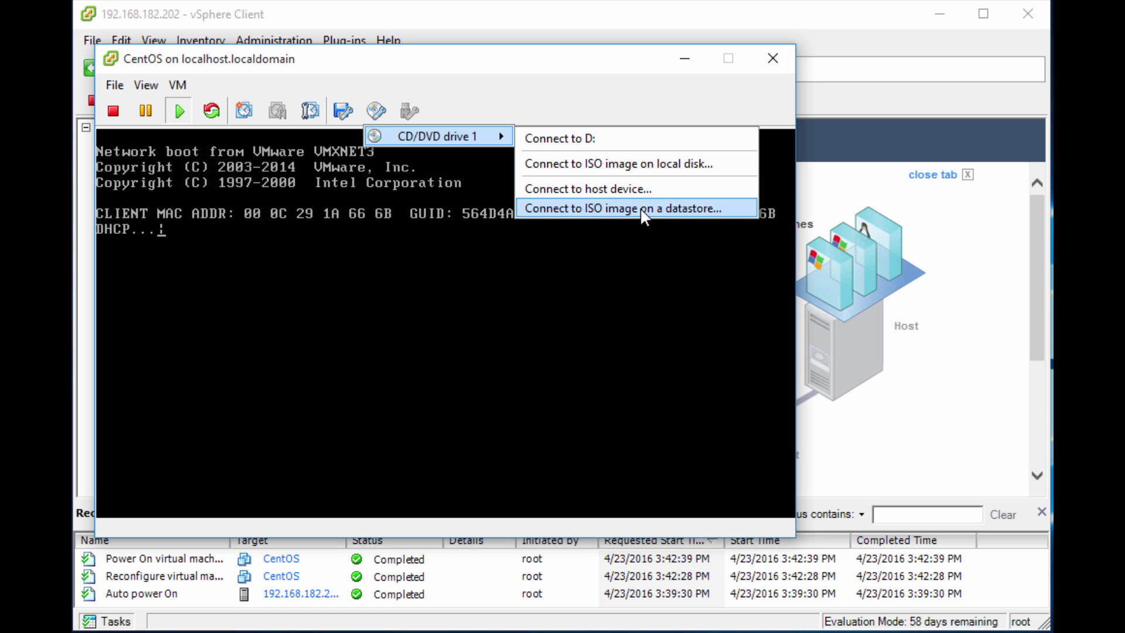
Step: Connect the CD/DVD drive to the CentOS-6.7-i386-bin-DVD1 ISO in Downloads
click(677, 166)
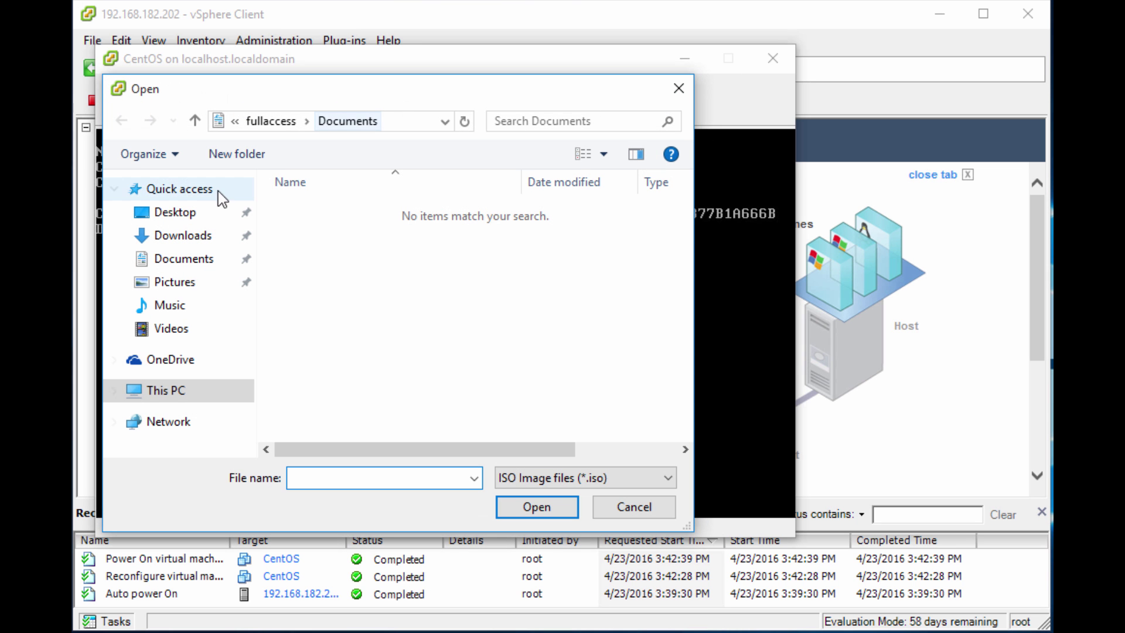
click(194, 234)
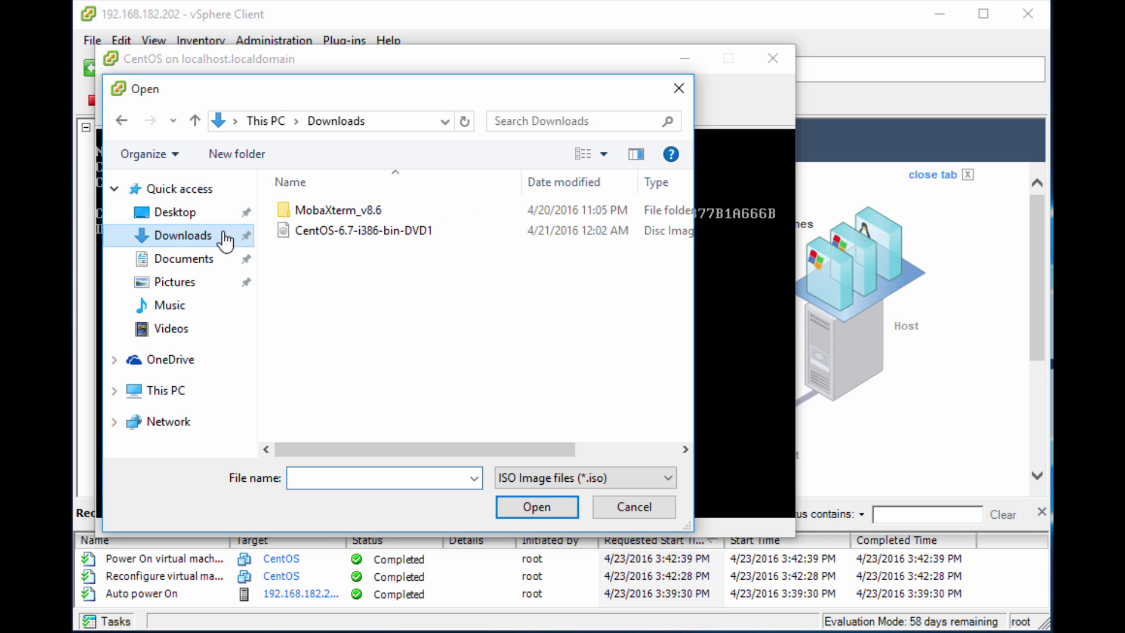
double_click(362, 231)
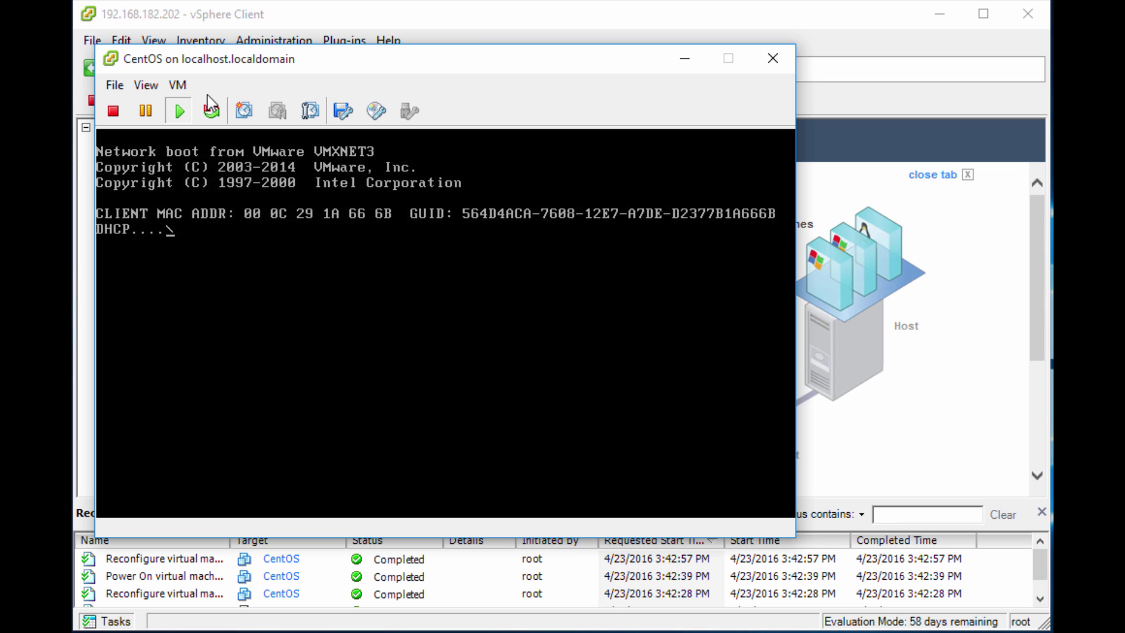
Step: Send Ctrl+Alt+Del to restart the guest and focus the VM console
click(178, 85)
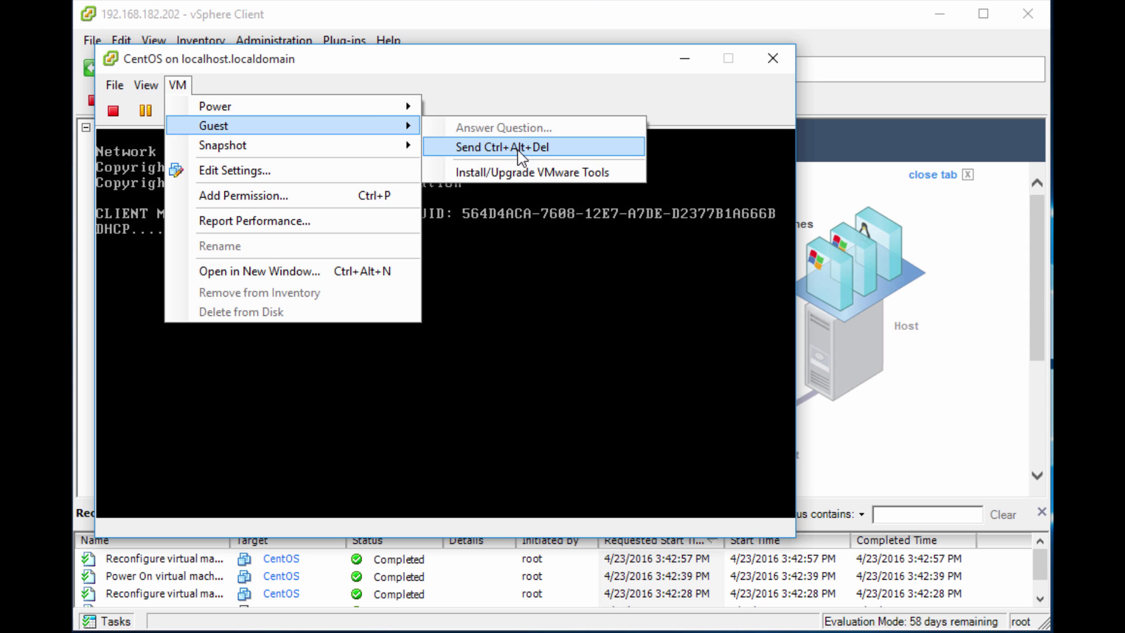
click(521, 156)
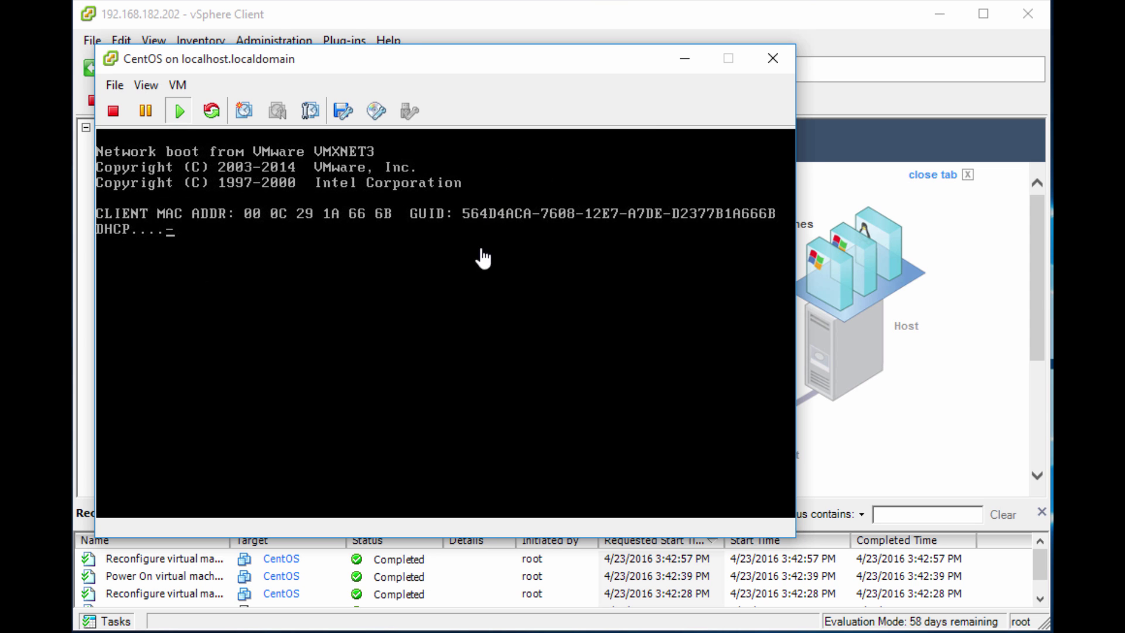
click(526, 234)
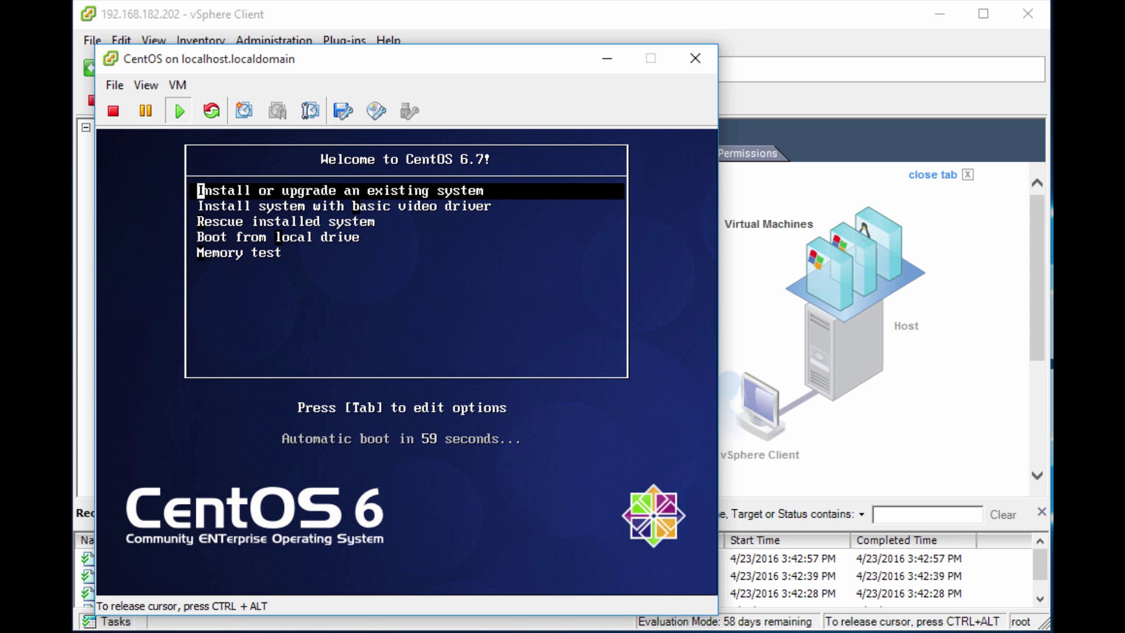
Step: Boot the 'Install or upgrade an existing system' entry from the CentOS 6.7 menu
key(Down)
key(Down)
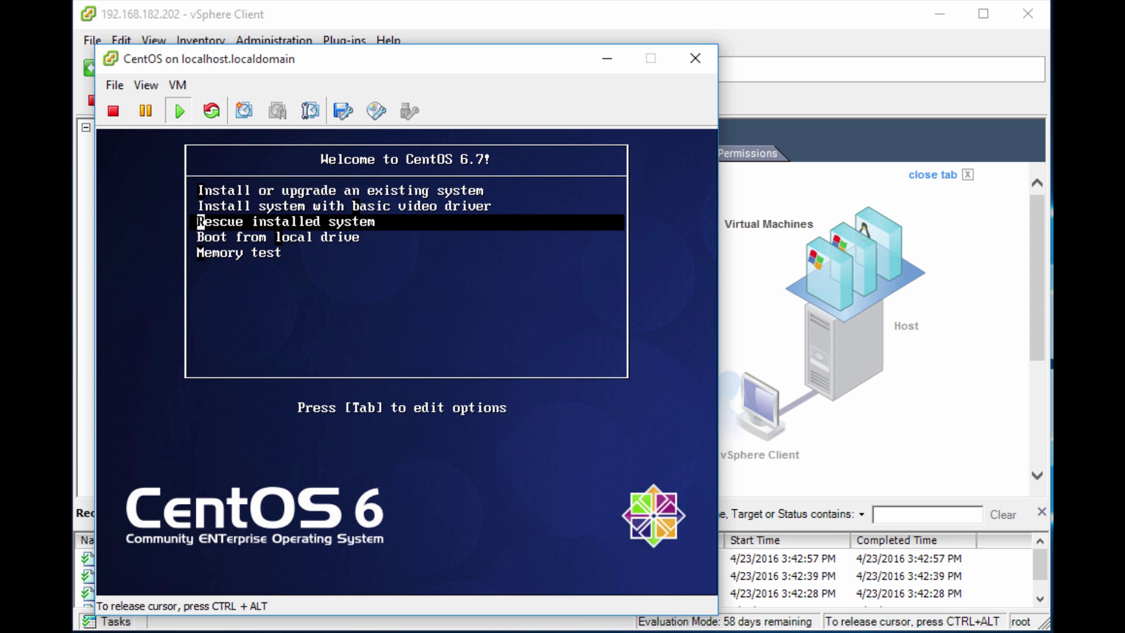
key(Up)
key(Up)
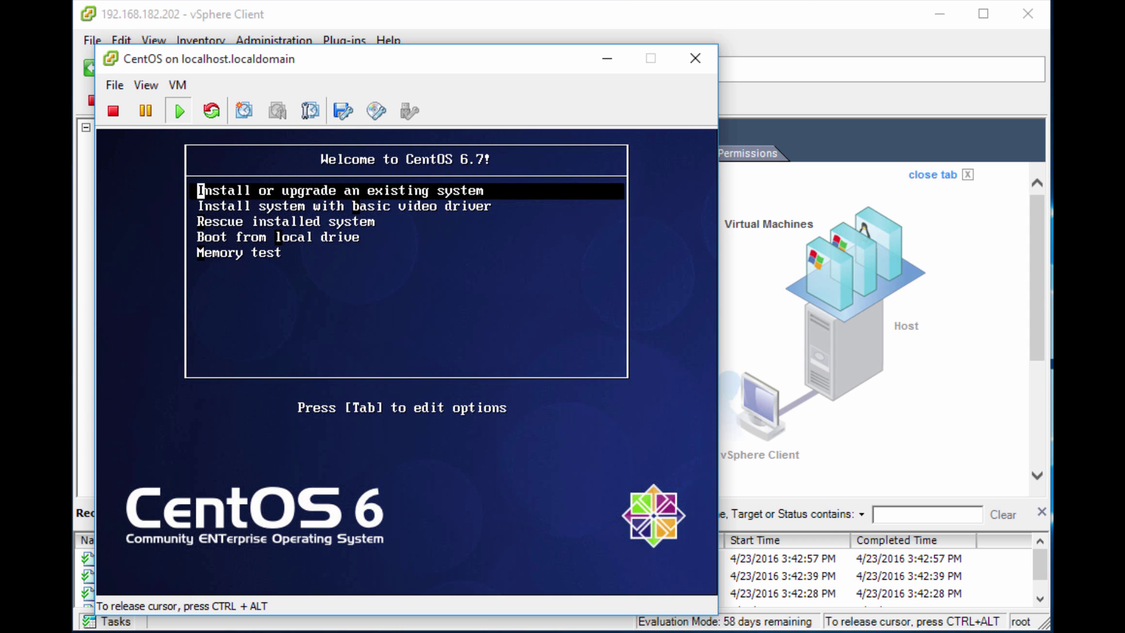
key(Return)
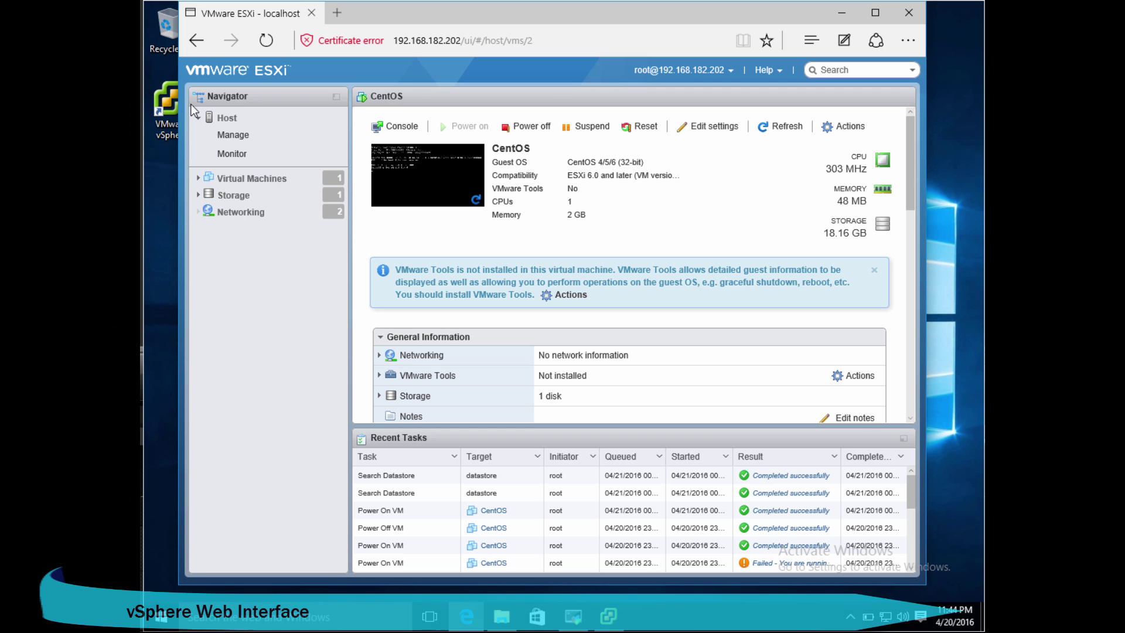
Step: Browse the ESXi host's Summary and Manage pages, then open the Virtual Machines list
click(234, 119)
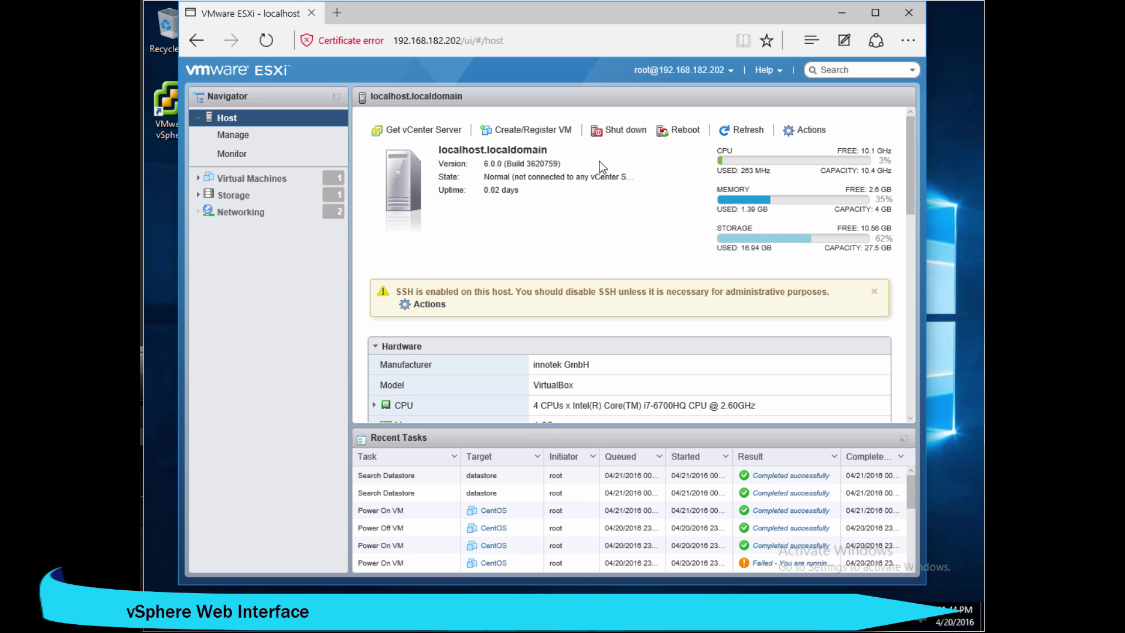
scroll(538, 191, down, 4)
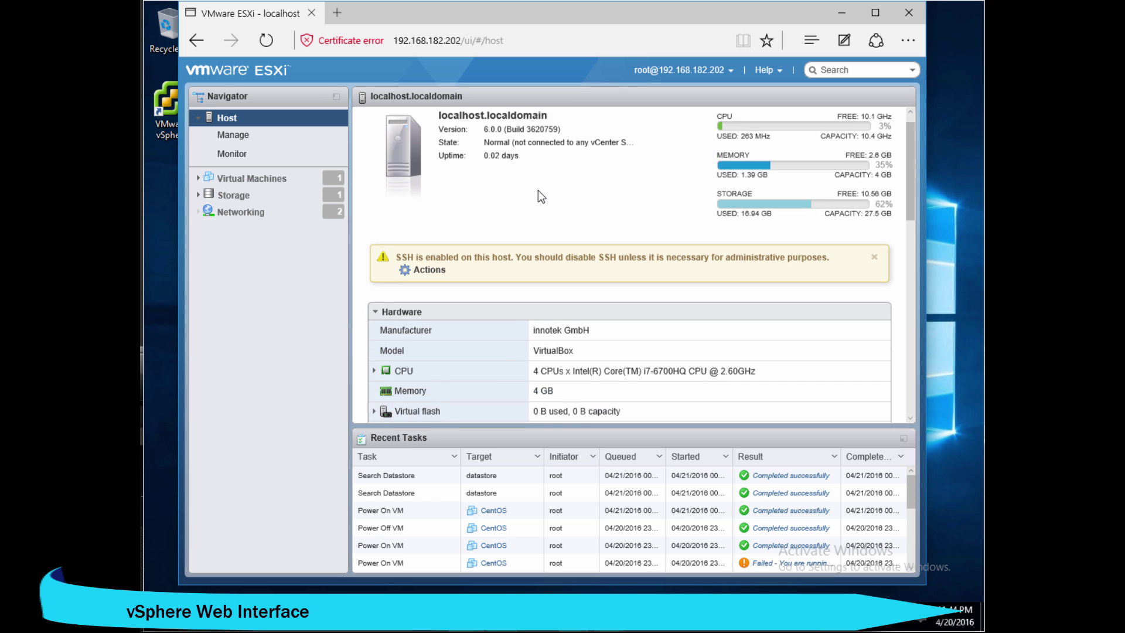
scroll(538, 190, down, 6)
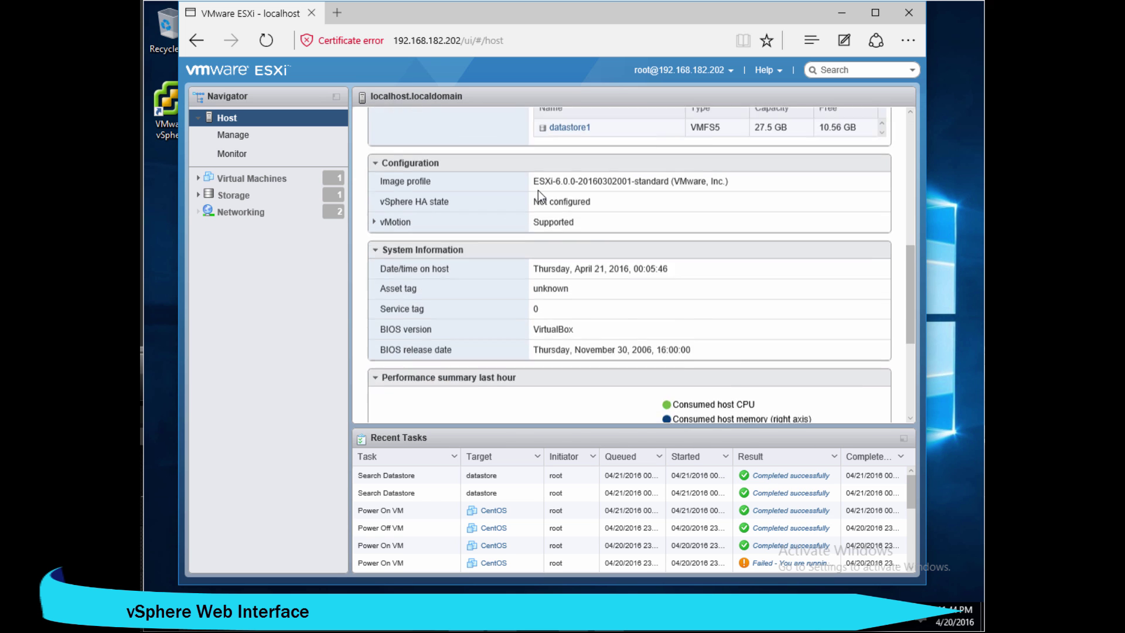
scroll(538, 188, up, 10)
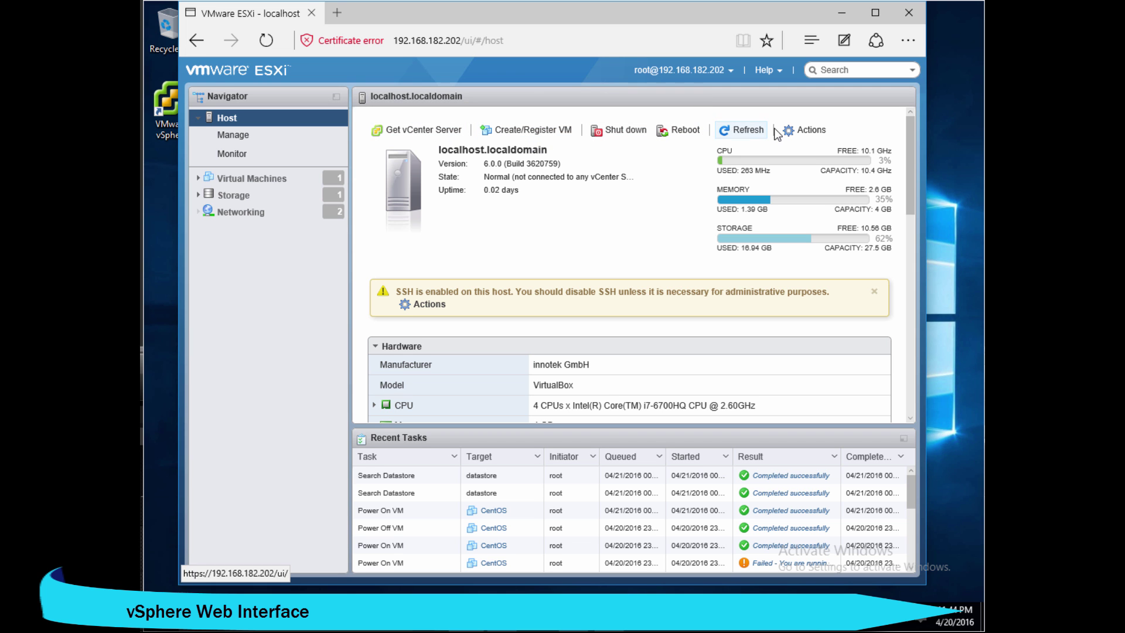
click(258, 136)
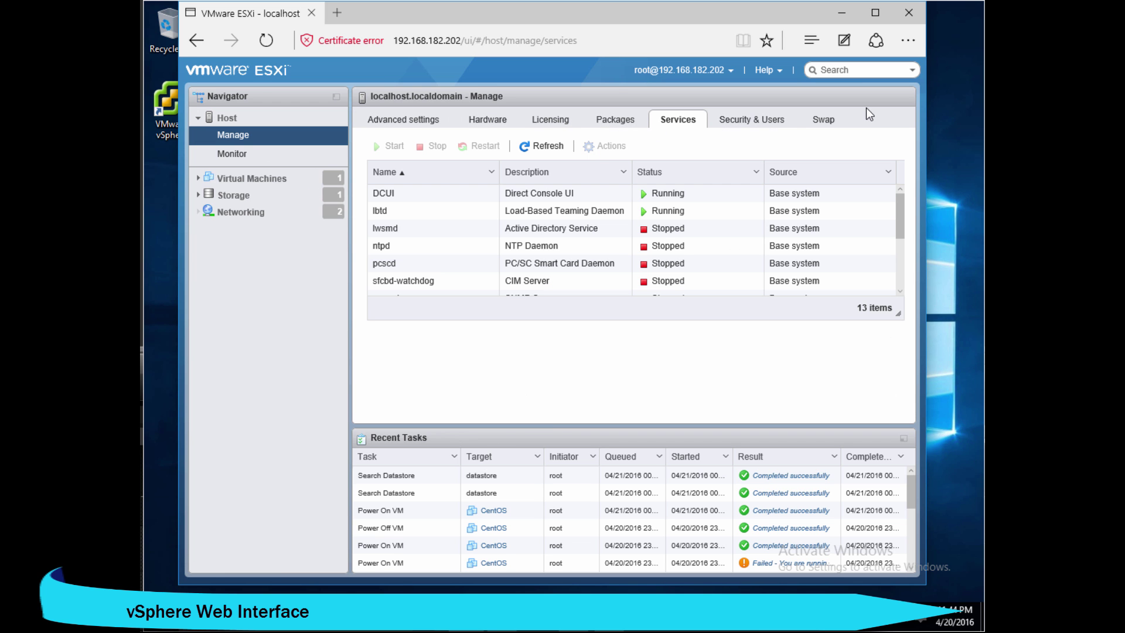
click(232, 178)
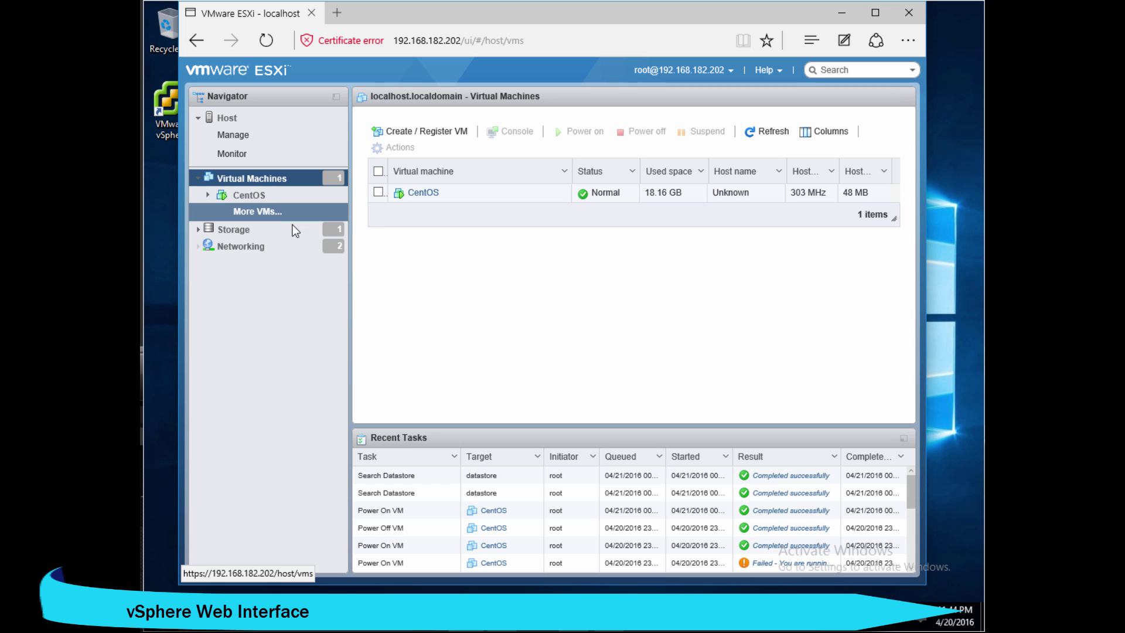
Step: Start Create/Register VM with 'Create a new virtual machine' and move to naming and guest OS
click(281, 178)
right_click(282, 177)
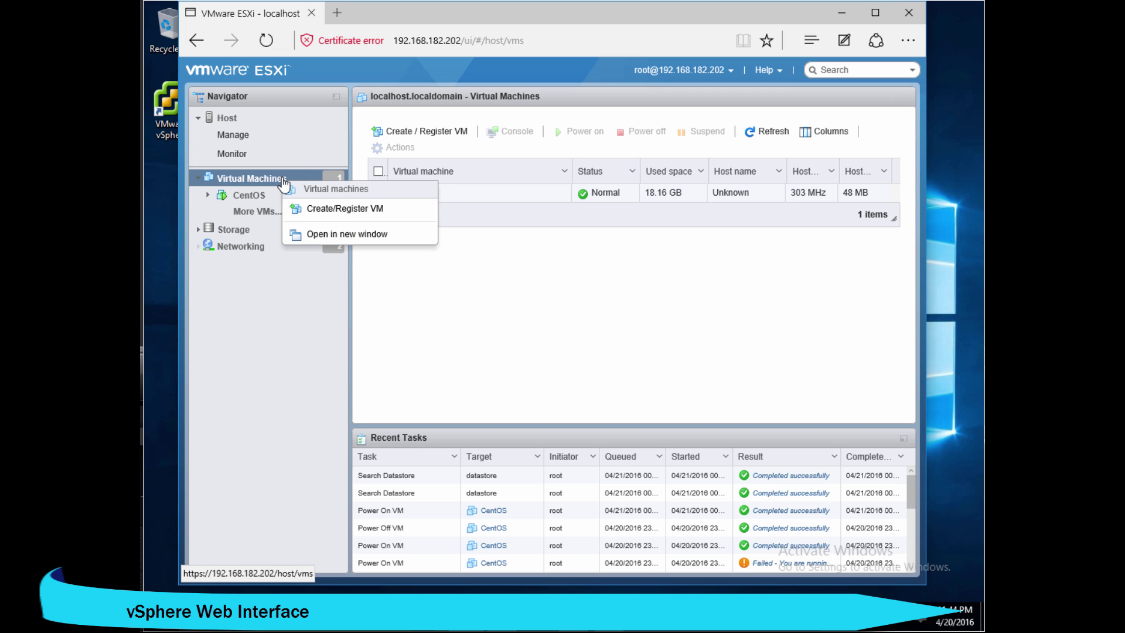
click(337, 210)
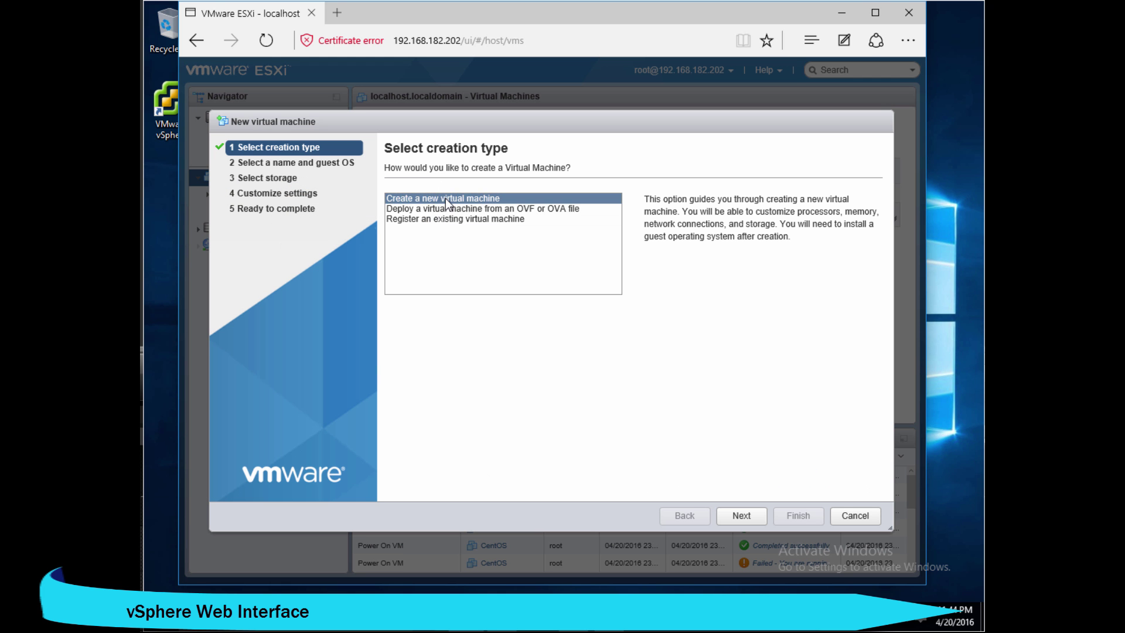
click(459, 198)
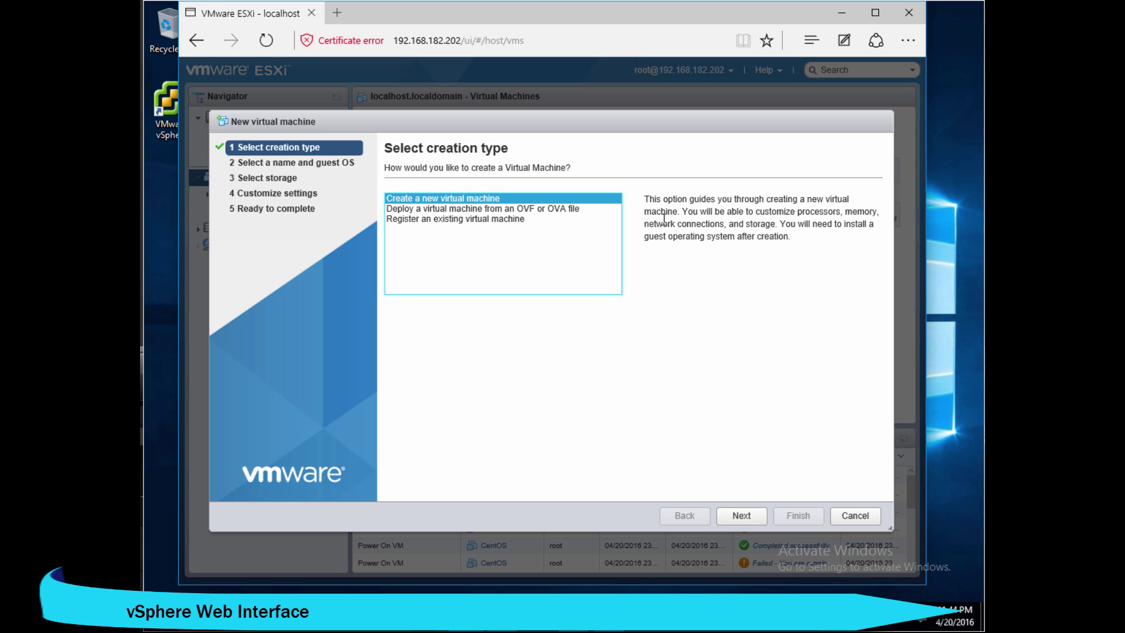
click(745, 515)
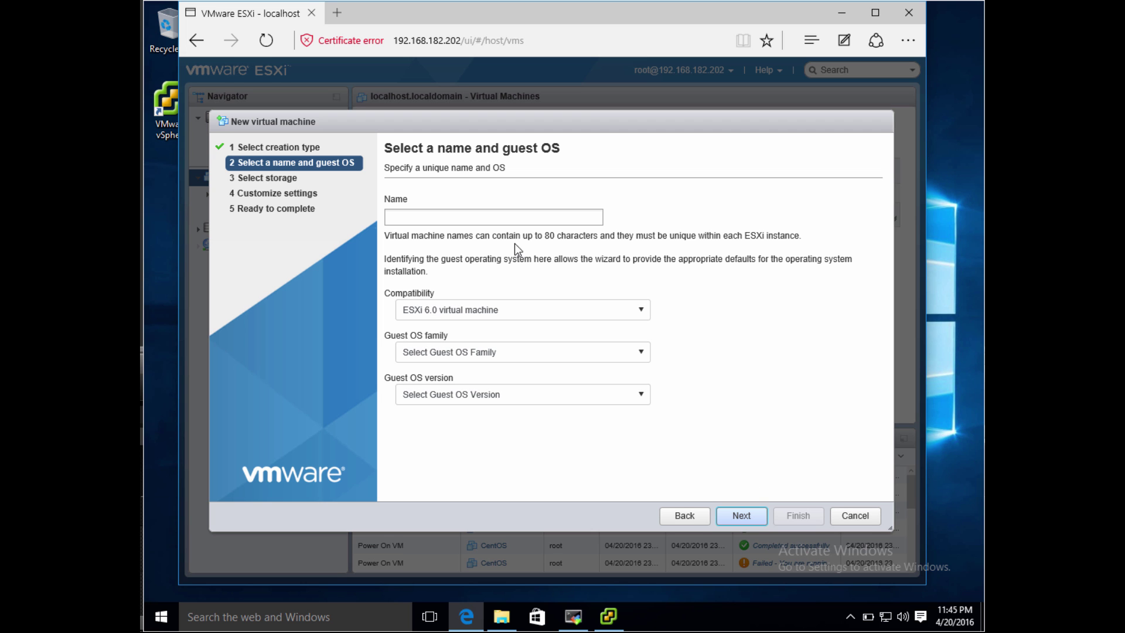
Step: Name the new virtual machine 'CentOS-Beta'
click(520, 218)
text(CentOS)
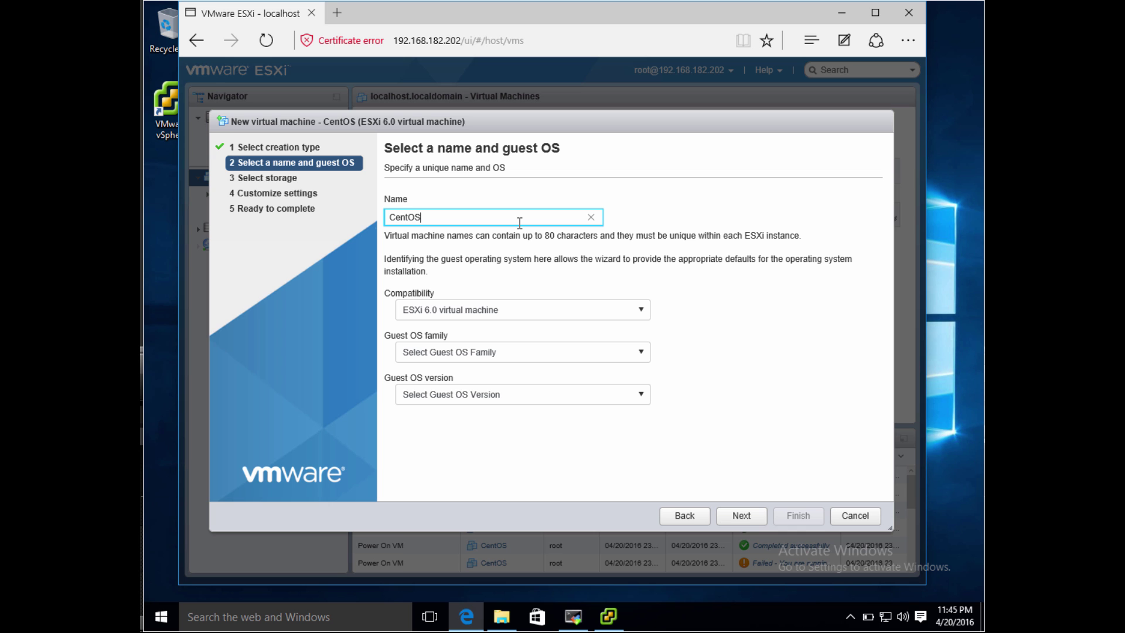
text(-Beta)
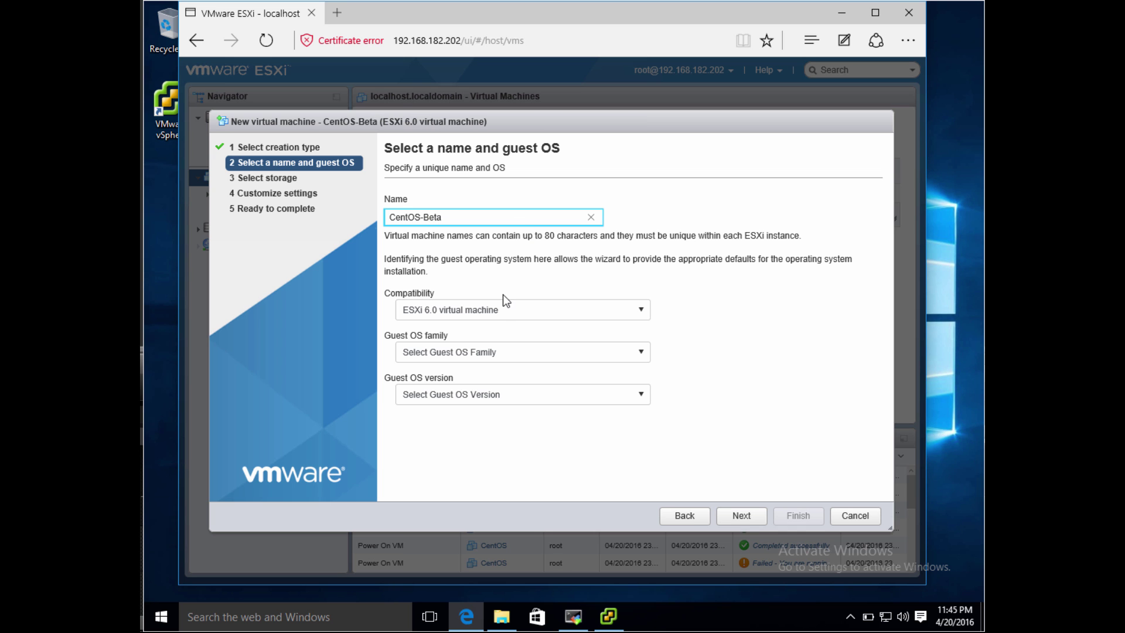
Step: Keep ESXi 6.0 compatibility and set the guest OS to Linux, CentOS 4/5/6 (32-bit)
click(500, 314)
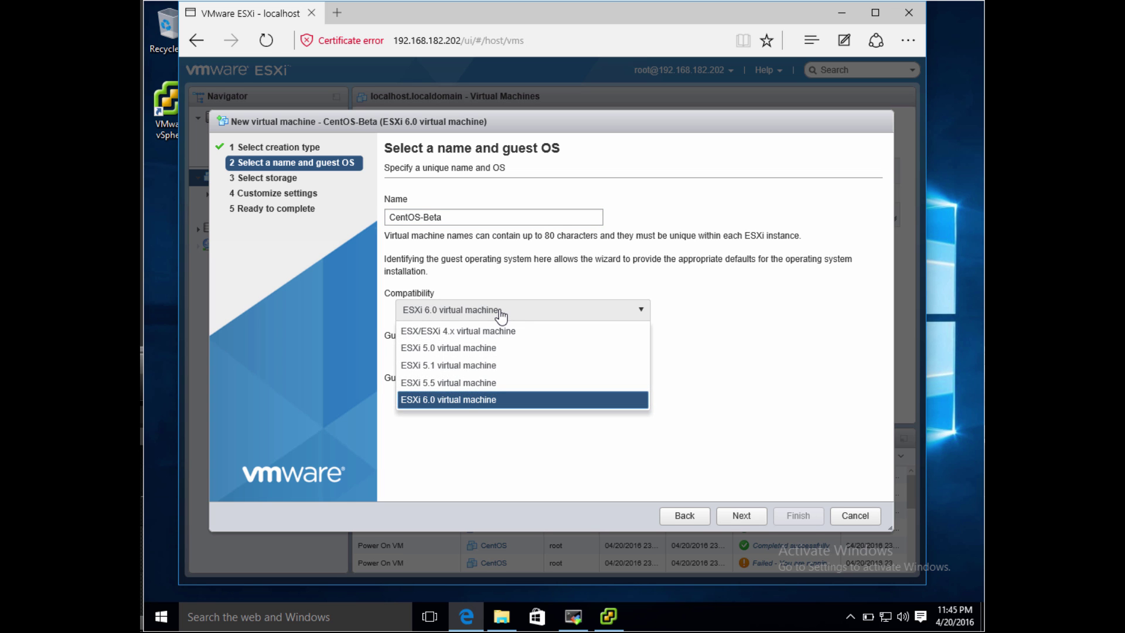
click(500, 315)
click(515, 357)
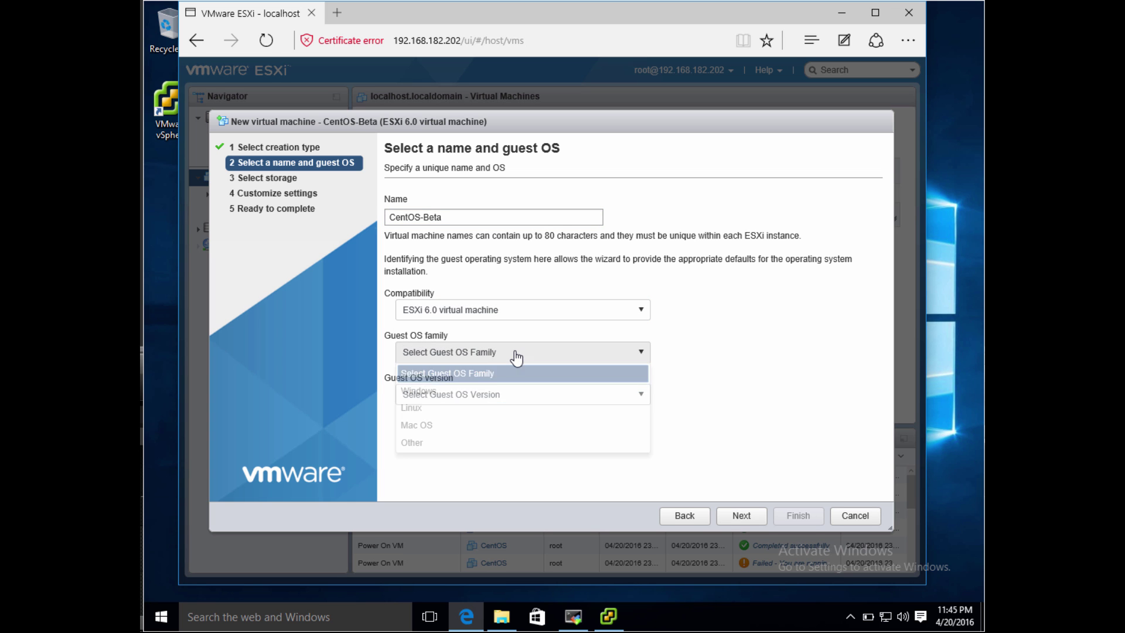
click(517, 406)
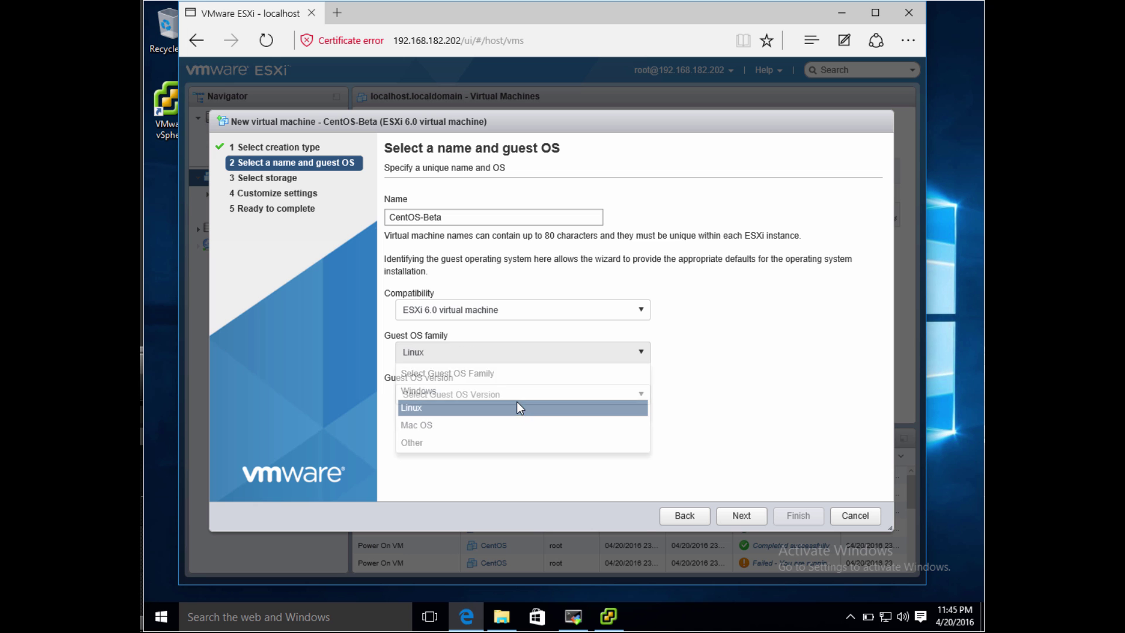
click(523, 398)
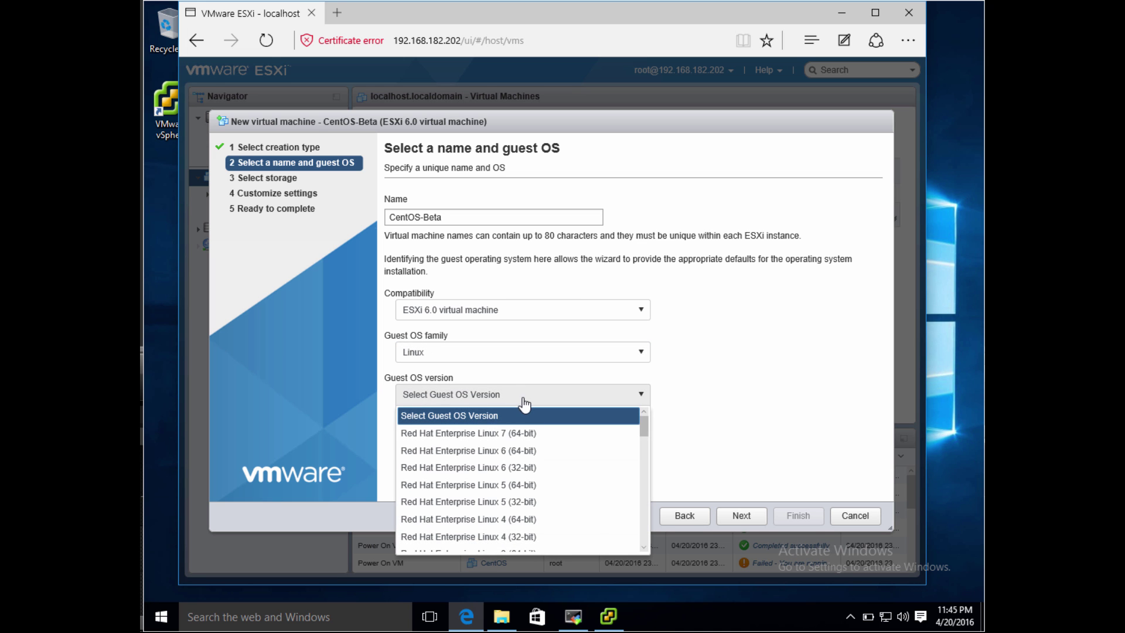
scroll(529, 438, down, 4)
scroll(530, 439, down, 2)
click(517, 503)
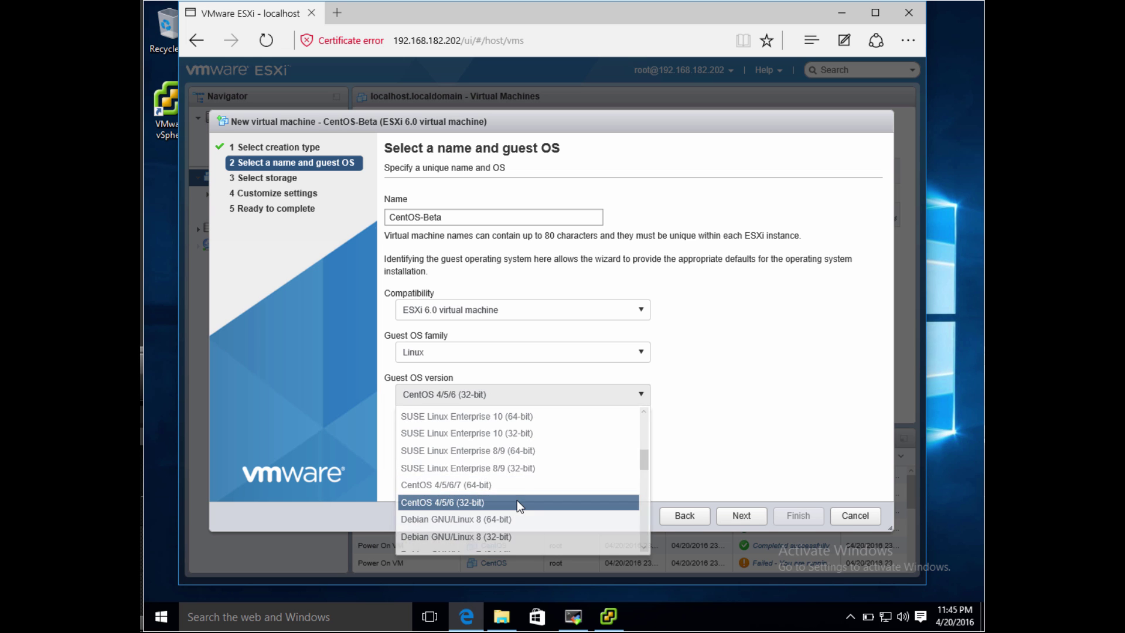
click(741, 516)
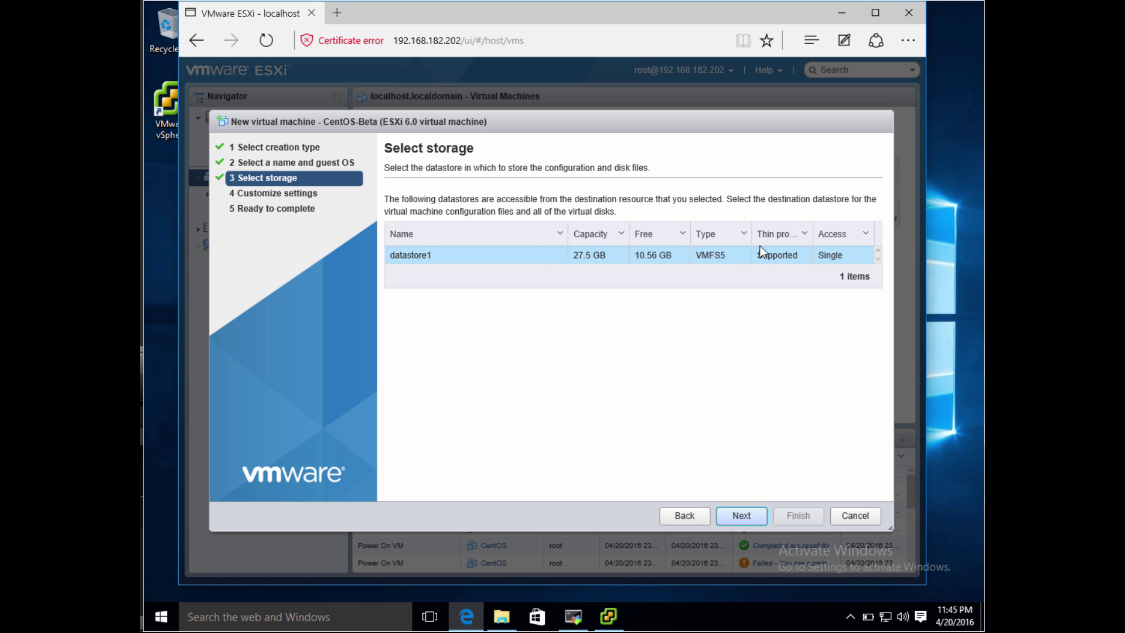
Step: Keep datastore1 and default hardware with CD/DVD as Client Device, dismissing the memory warning
click(744, 516)
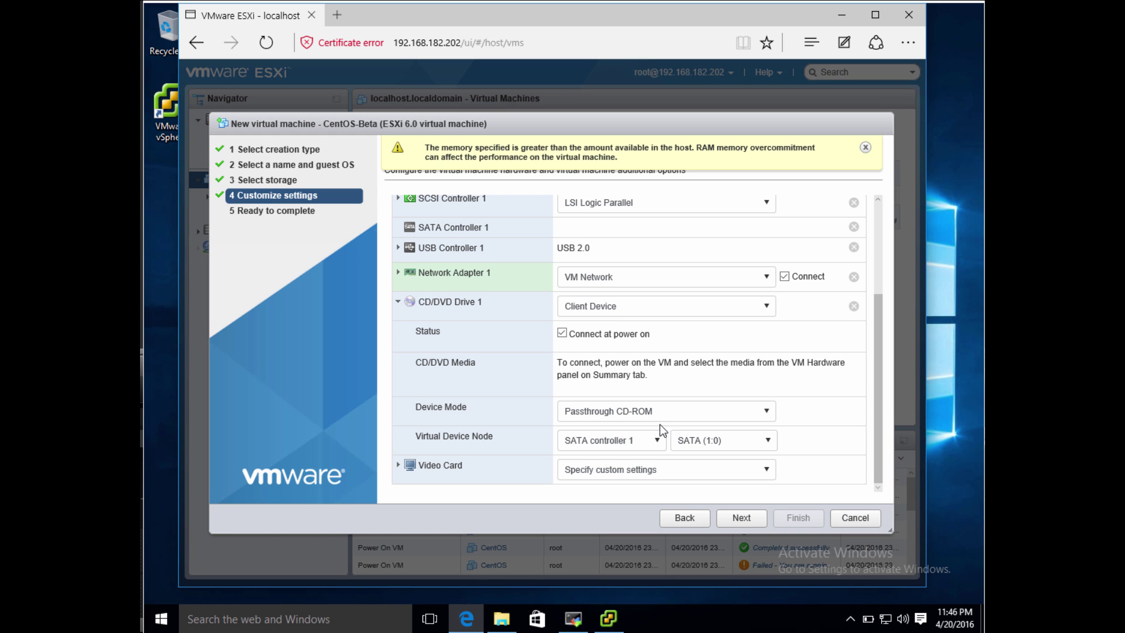
click(655, 307)
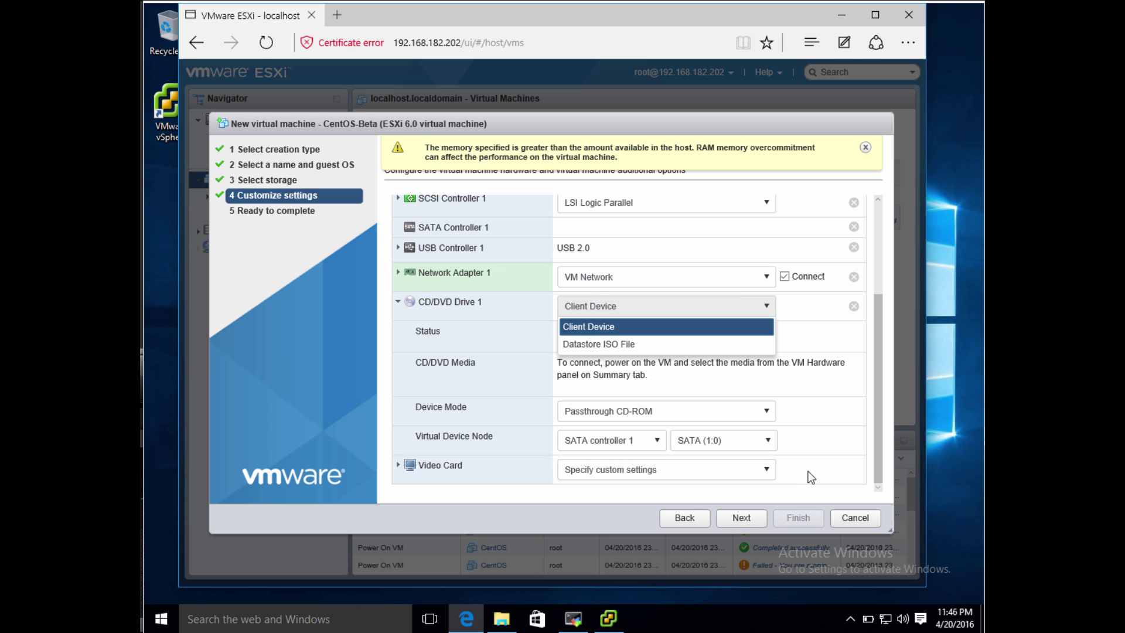
click(824, 441)
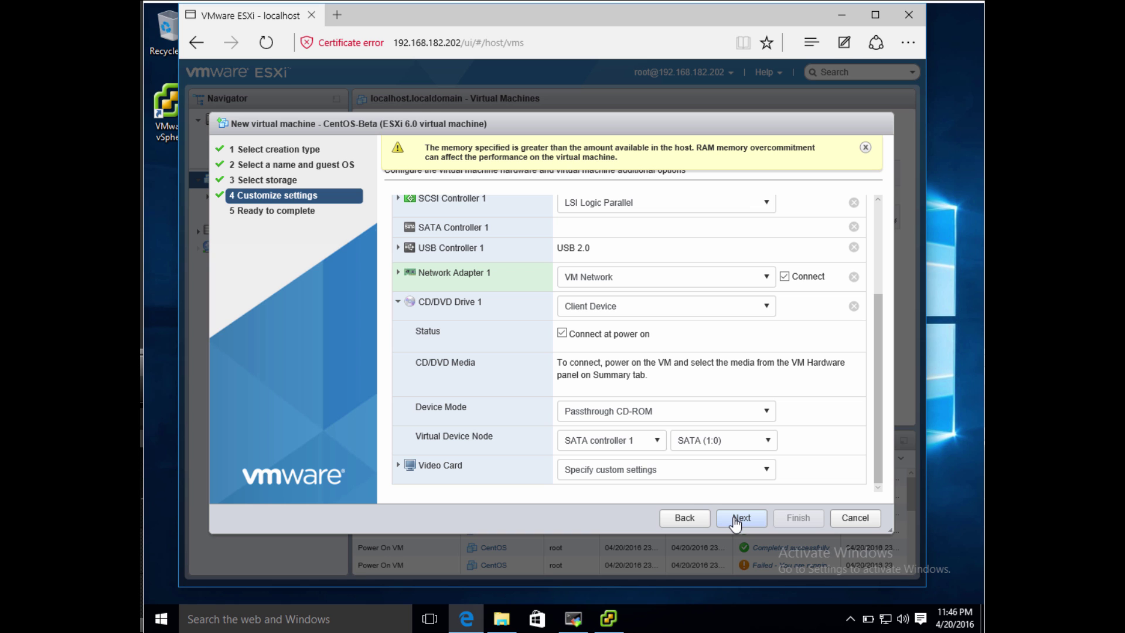
click(864, 147)
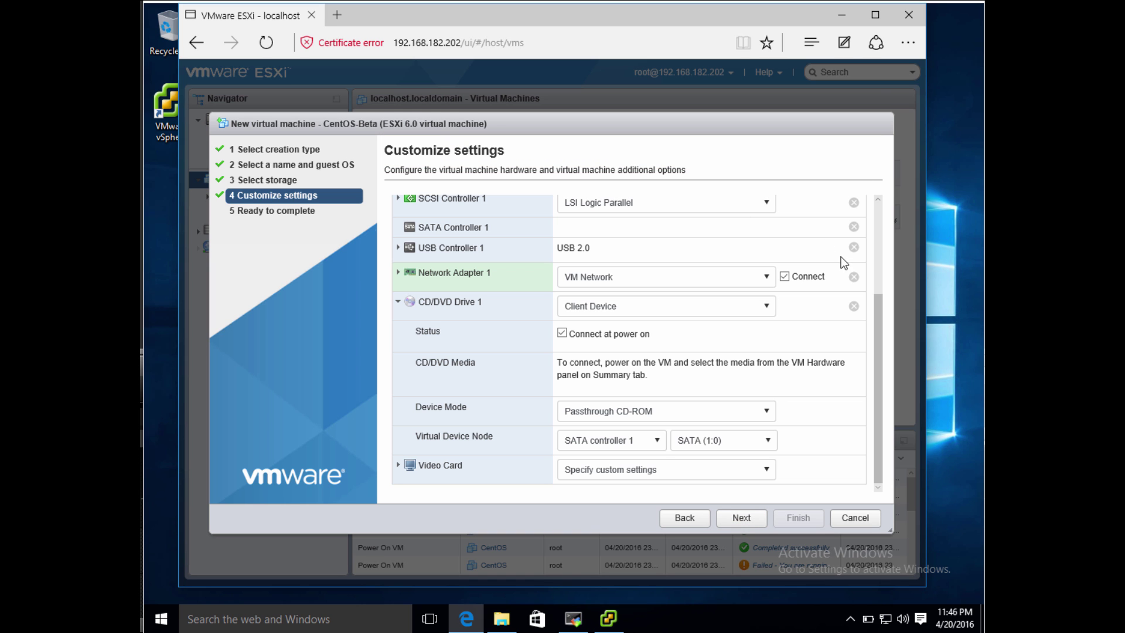
click(752, 501)
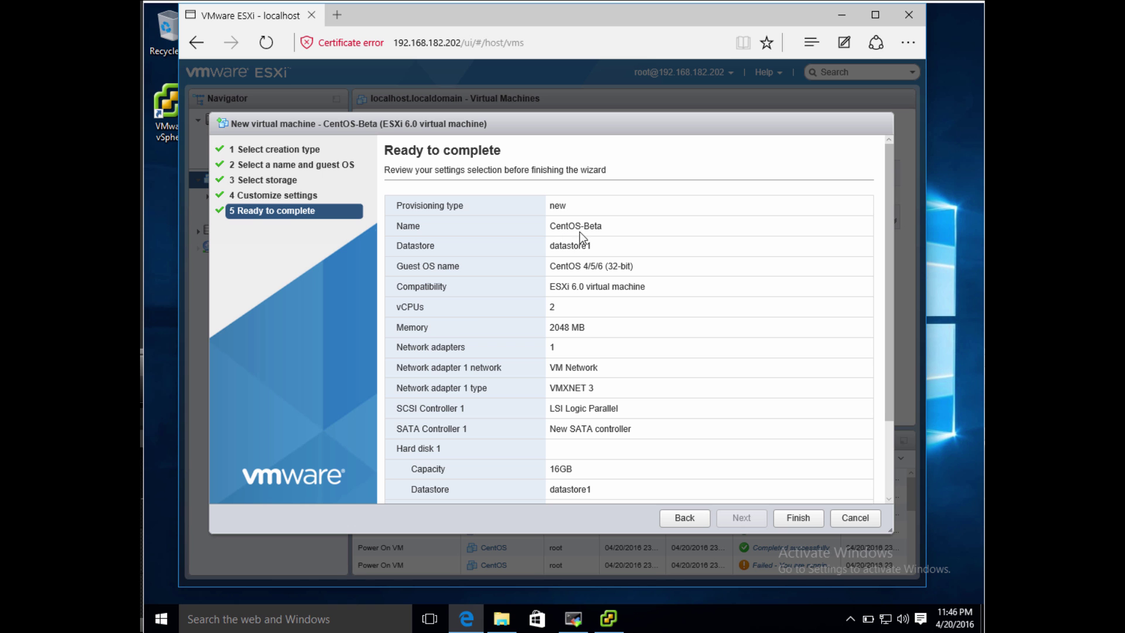
Step: Review the CentOS-Beta summary (2 vCPUs, 2048 MB, 16GB disk) and finish the wizard
scroll(616, 391, down, 3)
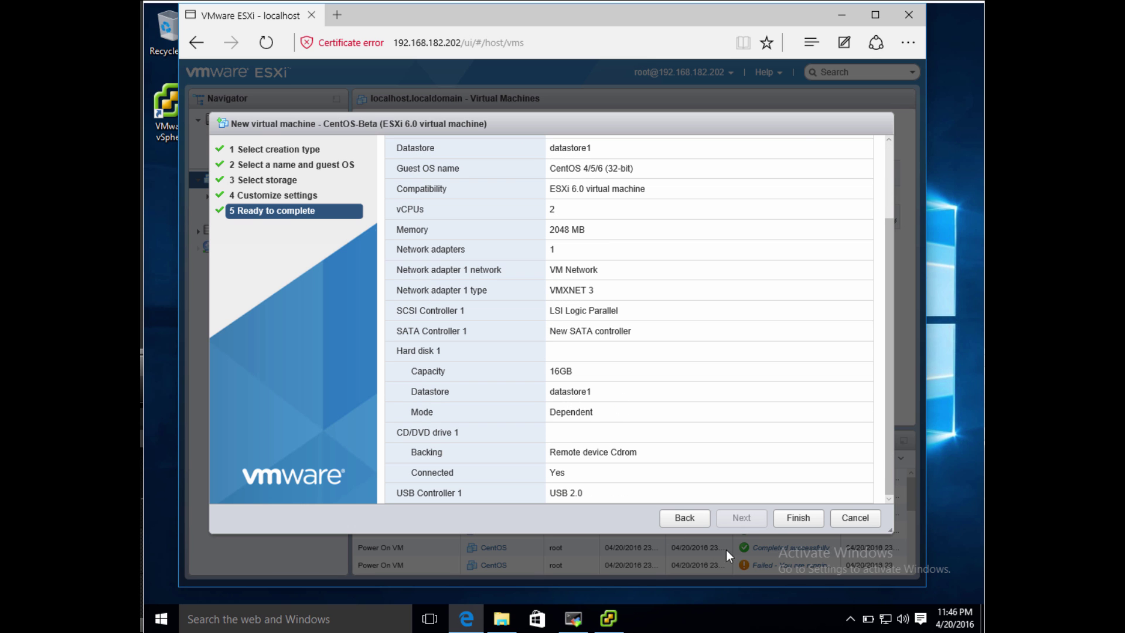
click(804, 516)
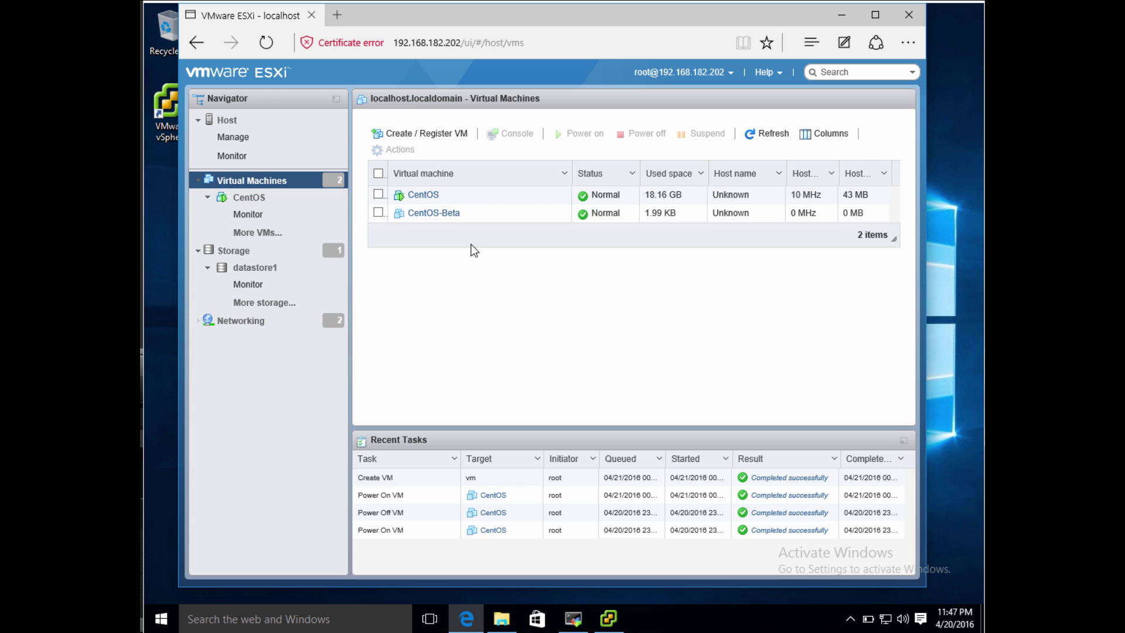
Step: Power on the CentOS VM, view it in a browser console, then open Edit settings
click(439, 214)
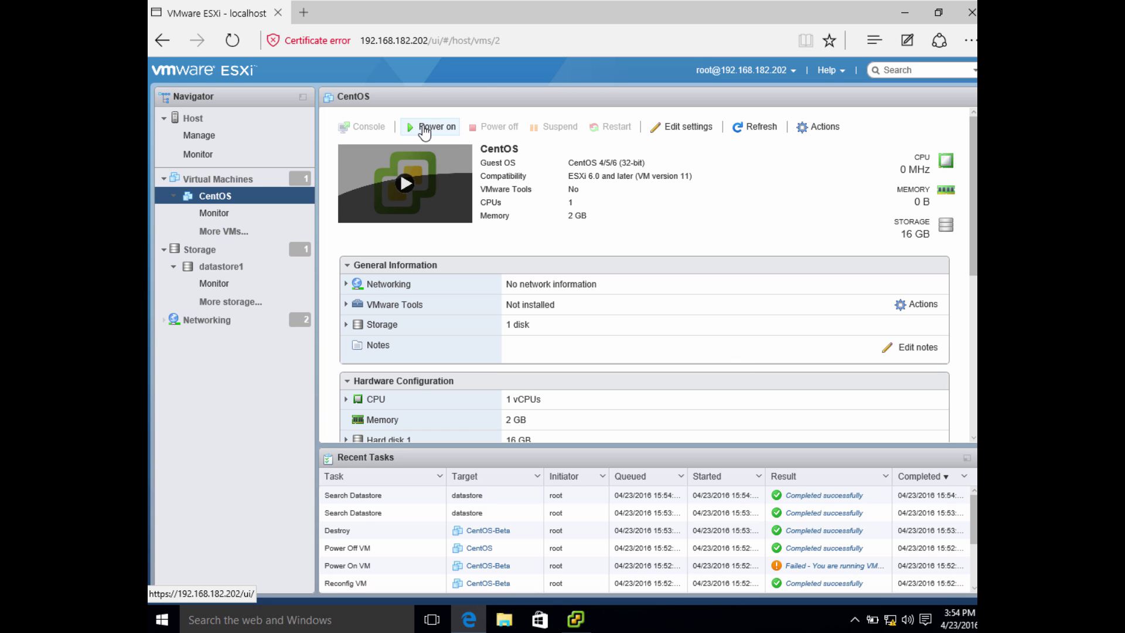
click(425, 127)
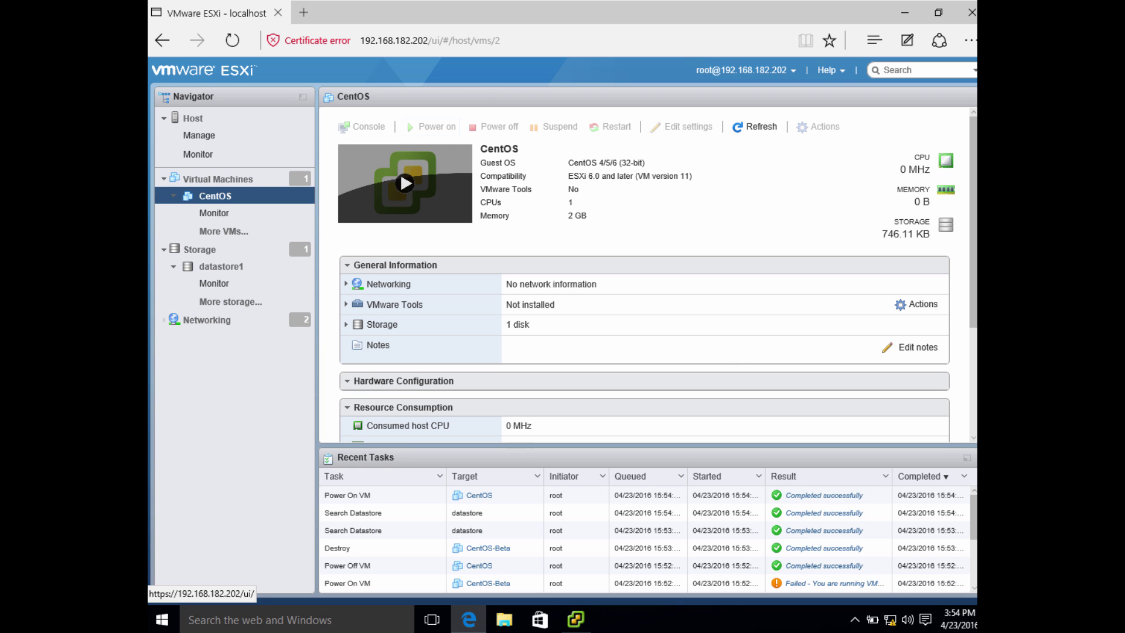
click(364, 127)
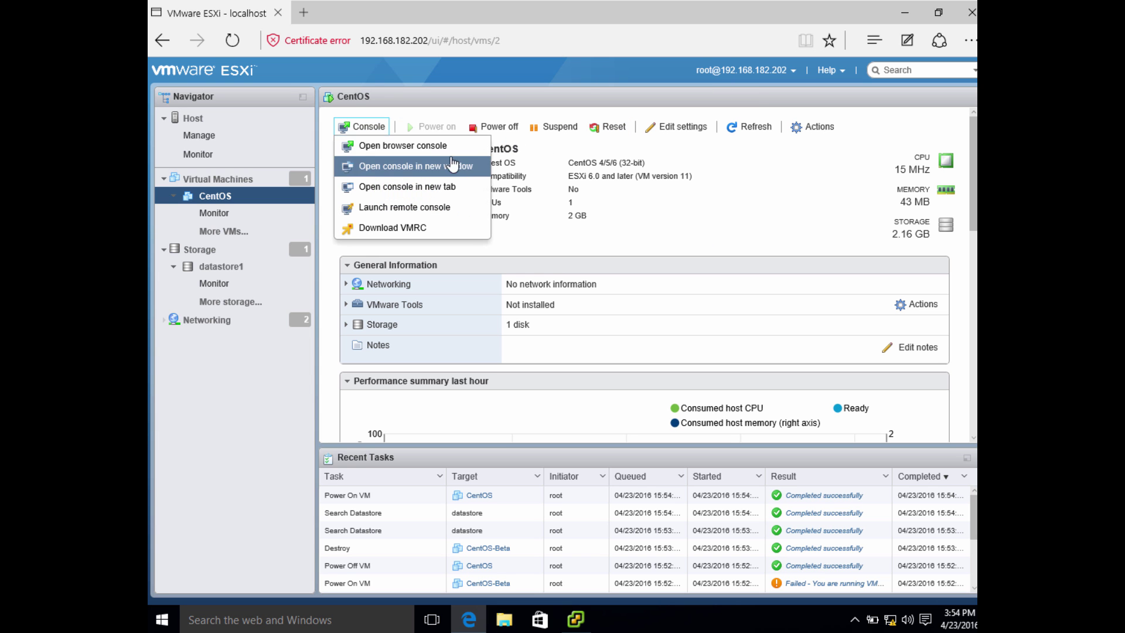
click(433, 154)
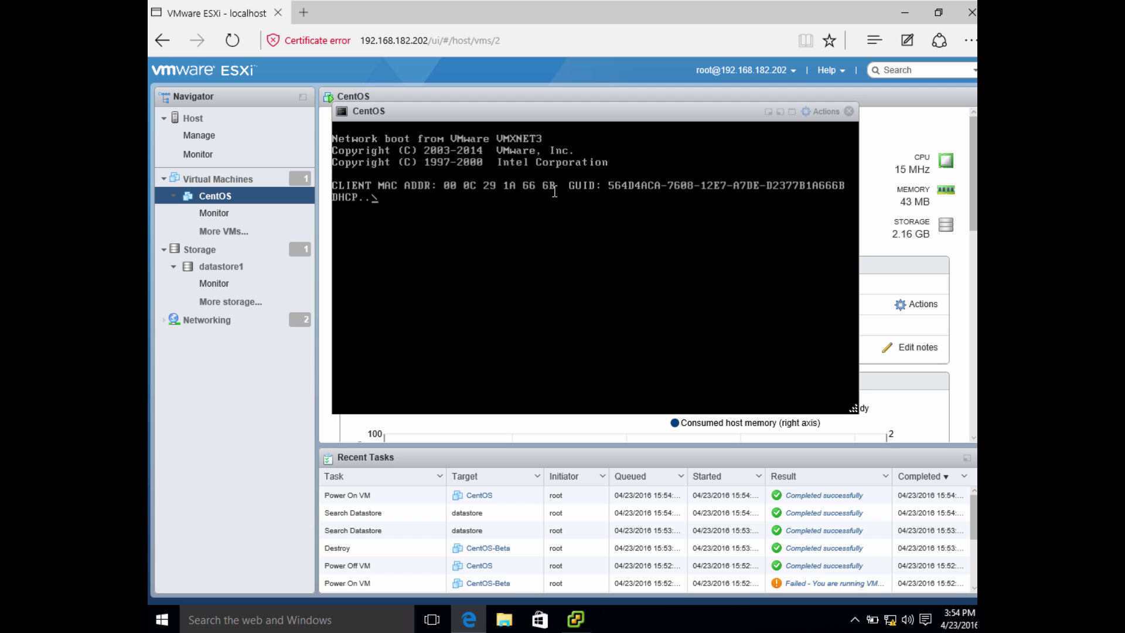
click(832, 115)
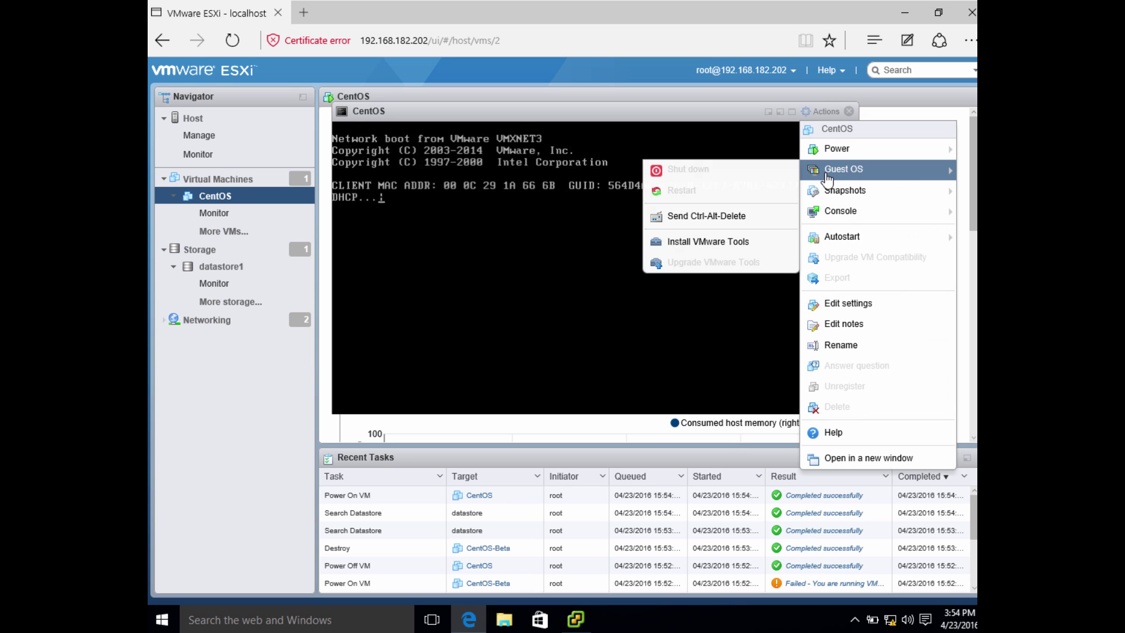
click(844, 303)
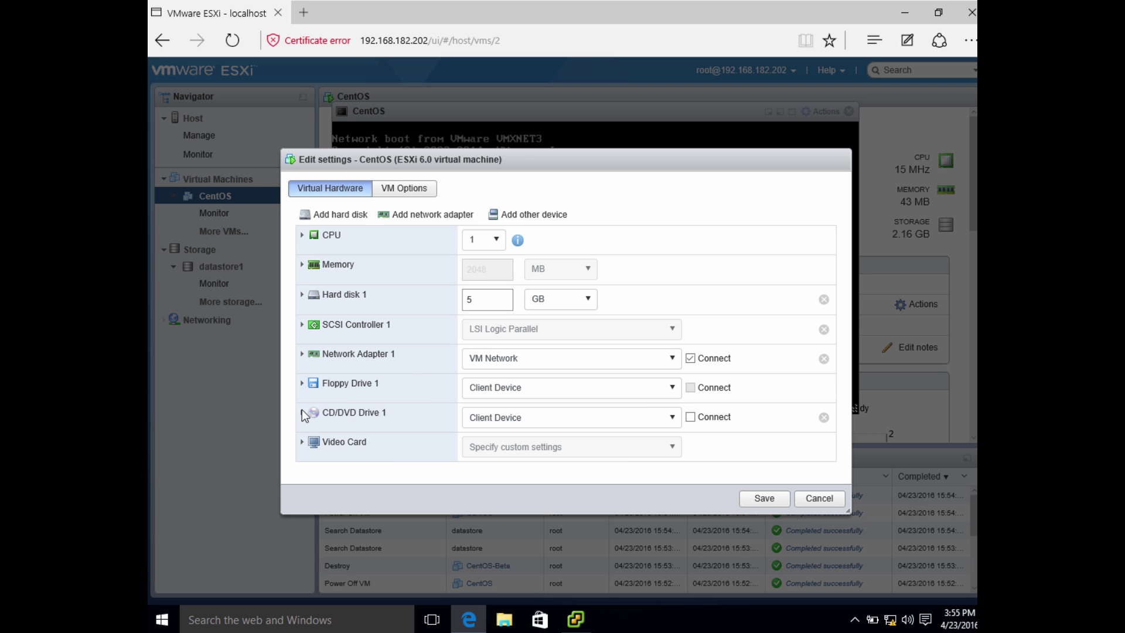
Step: Mount the CentOS-6.7 i386 ISO from datastore1 on CD/DVD Drive 1, set to connected
click(528, 419)
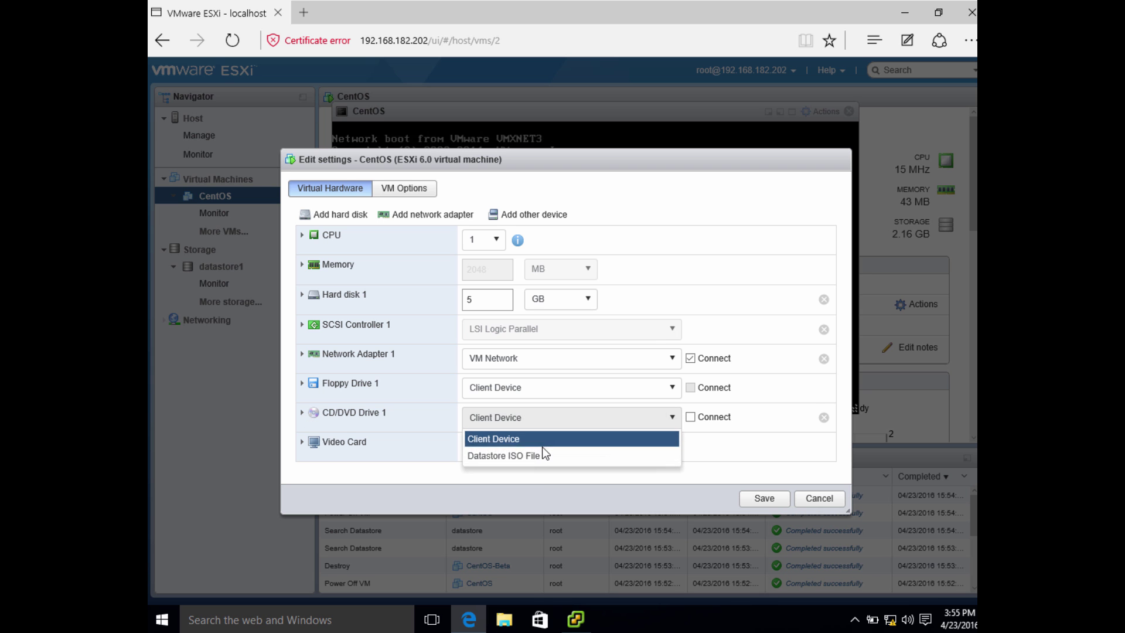
click(554, 456)
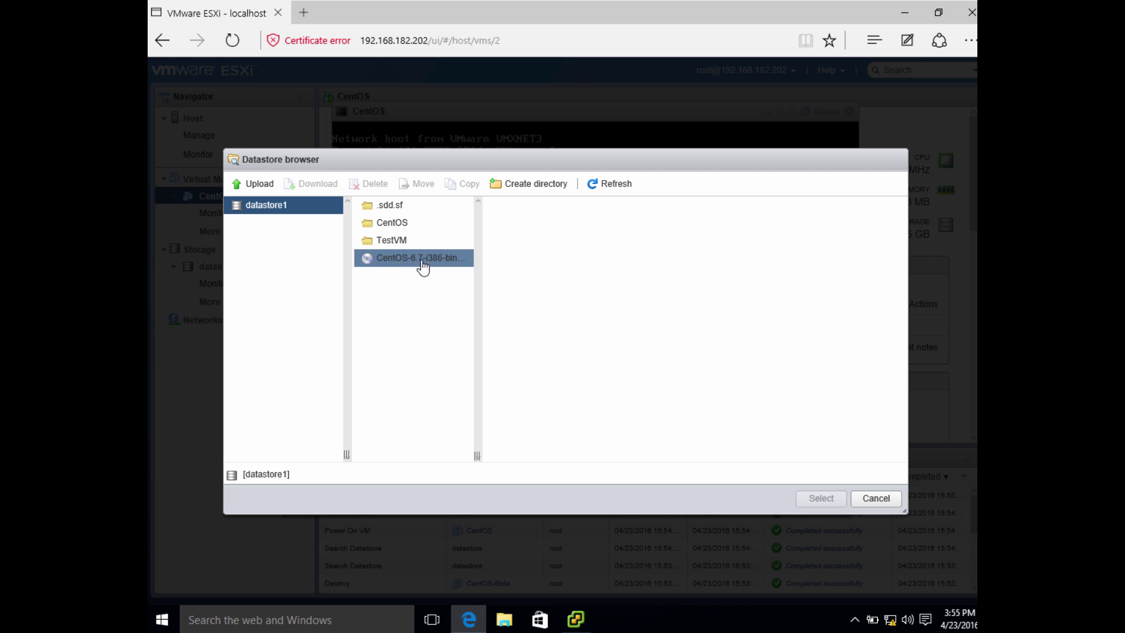
click(421, 258)
click(821, 498)
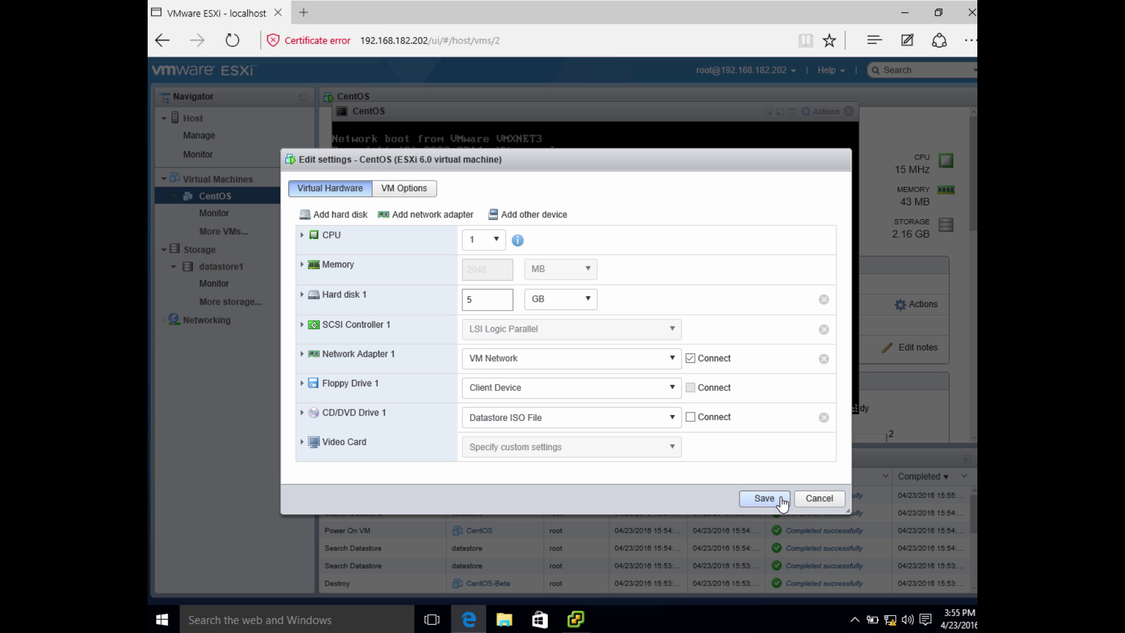
click(690, 417)
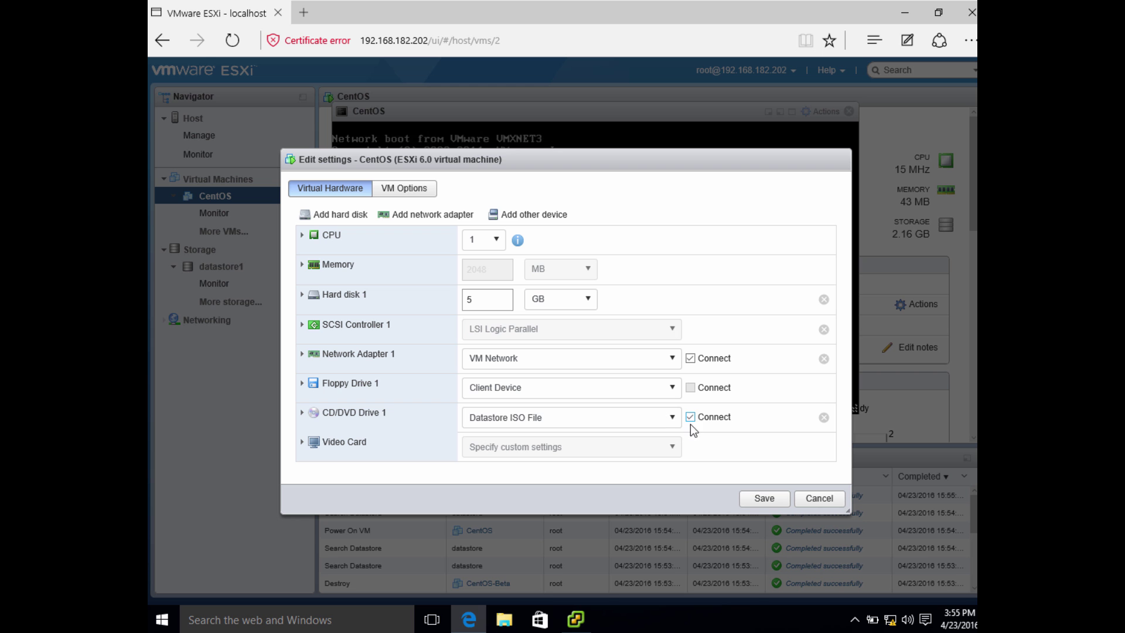
Step: Save the VM settings and send Ctrl-Alt-Delete to the guest to reboot it from the ISO
click(766, 499)
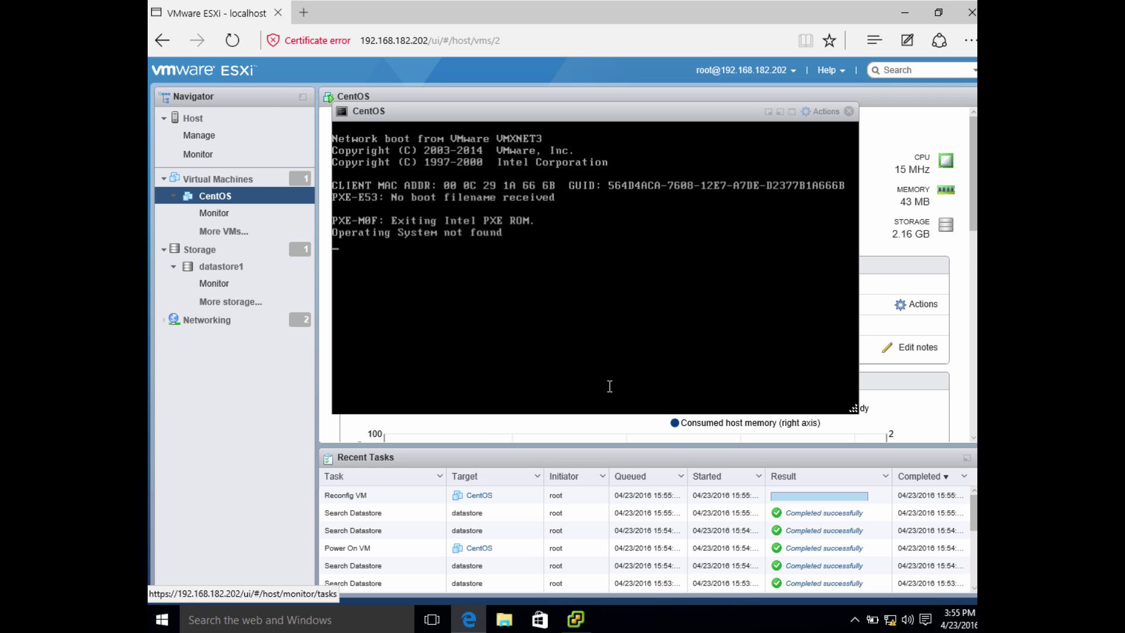
click(829, 112)
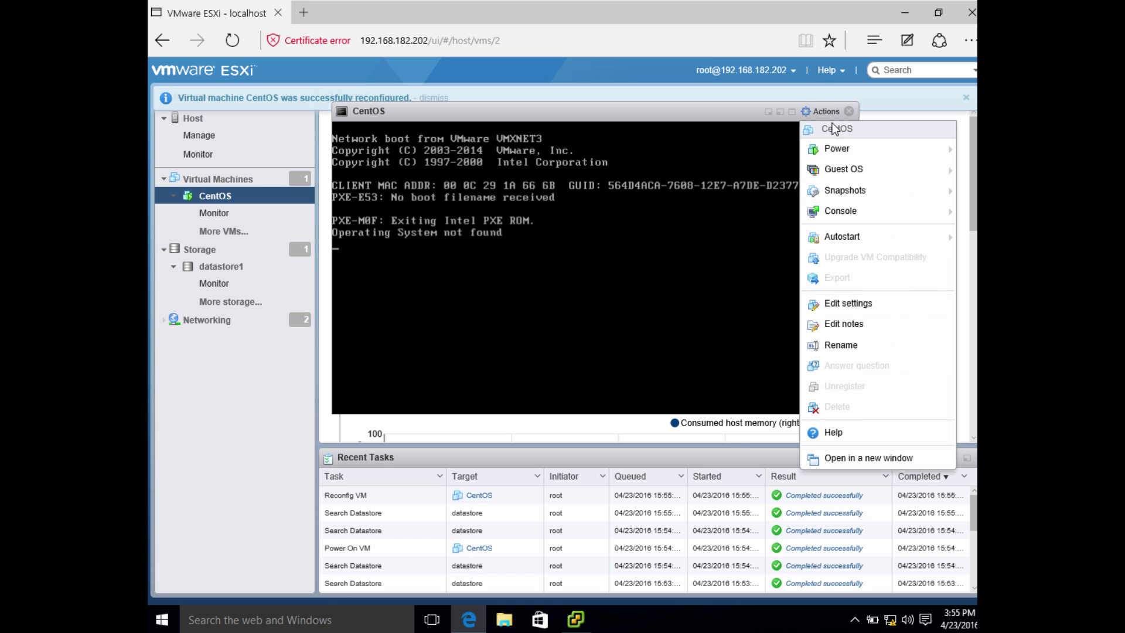
mouse_move(844, 169)
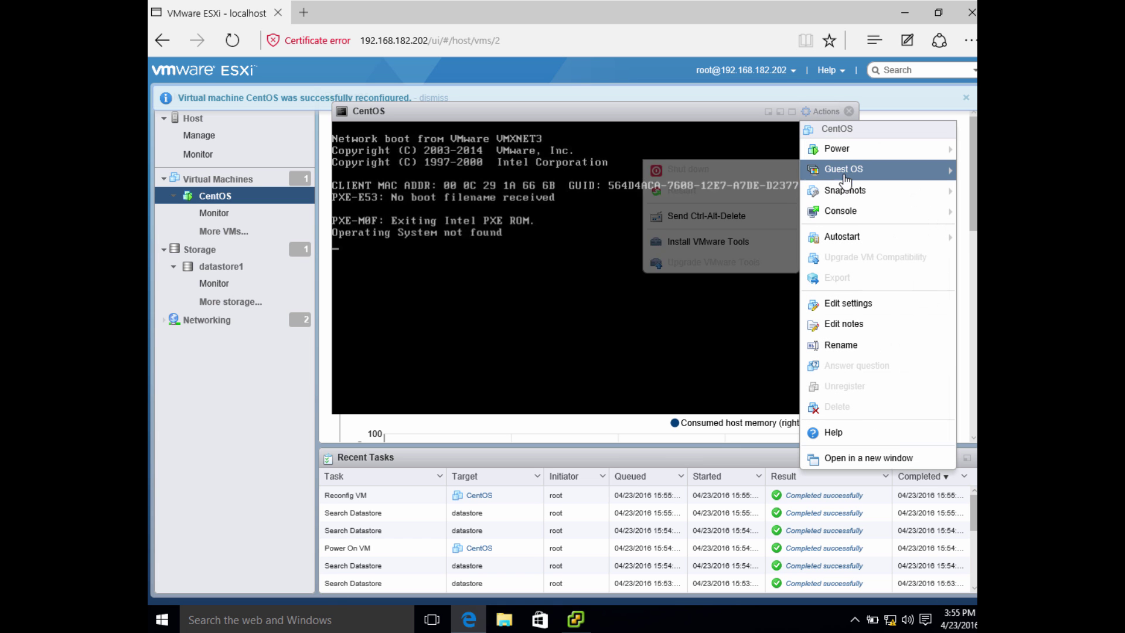
click(714, 221)
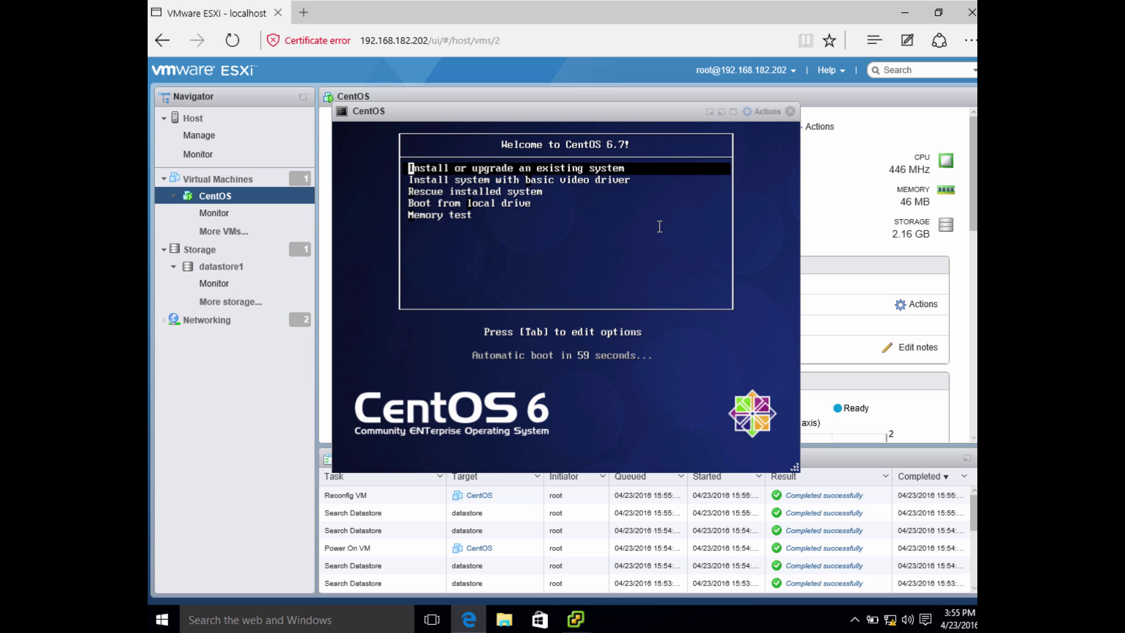
Step: Start 'Install or upgrade an existing system' from the CentOS 6.7 boot menu
key(Down)
key(Down)
key(Up)
key(Up)
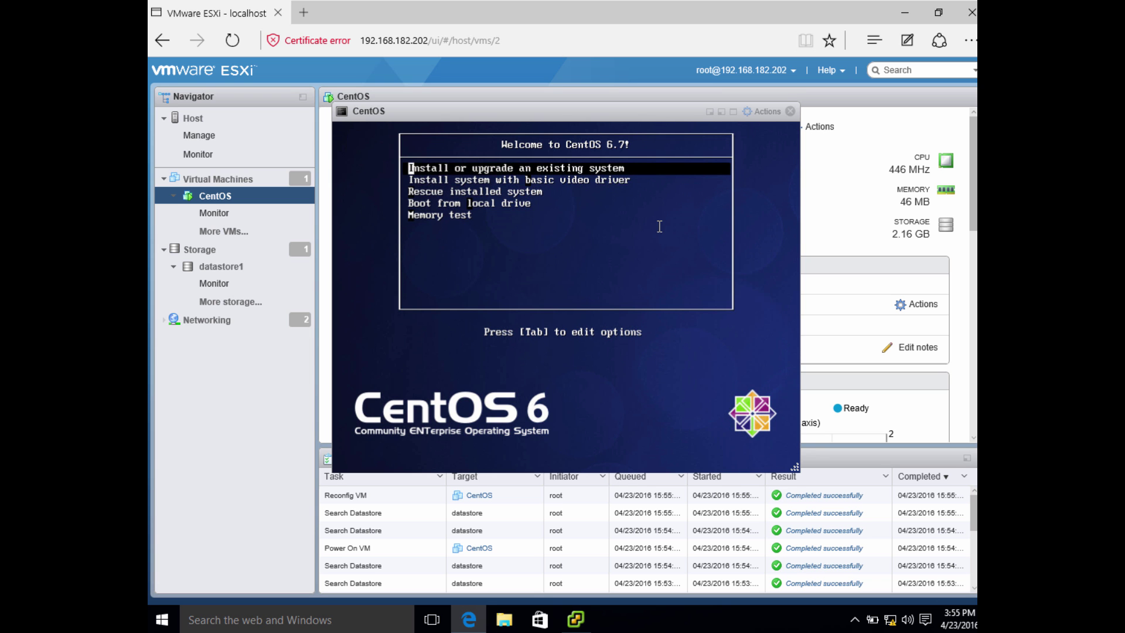
key(Return)
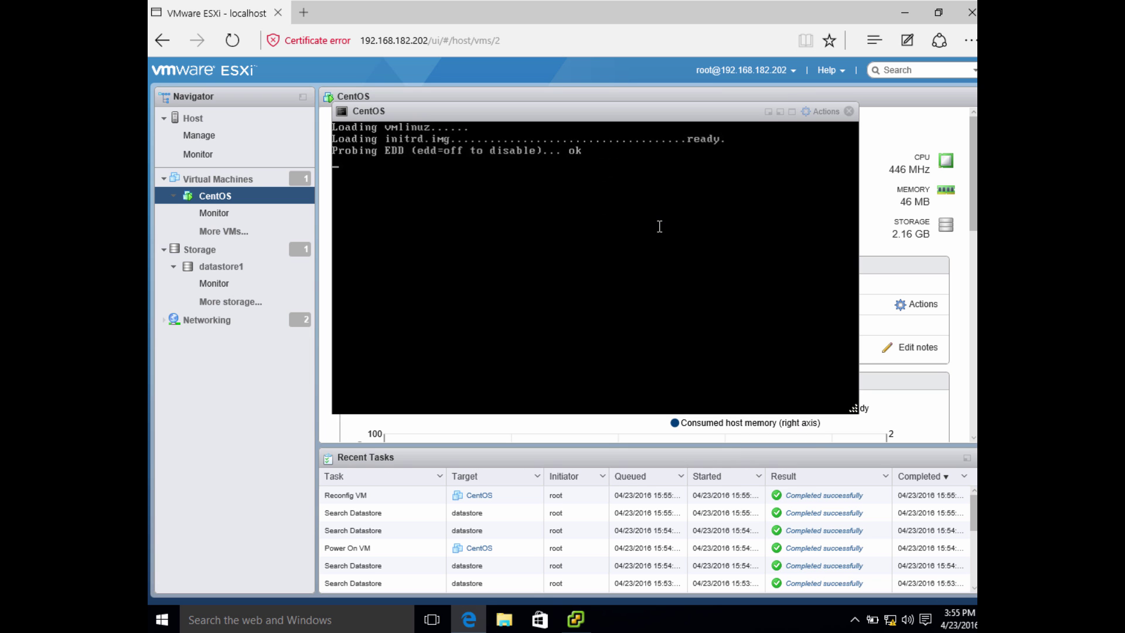